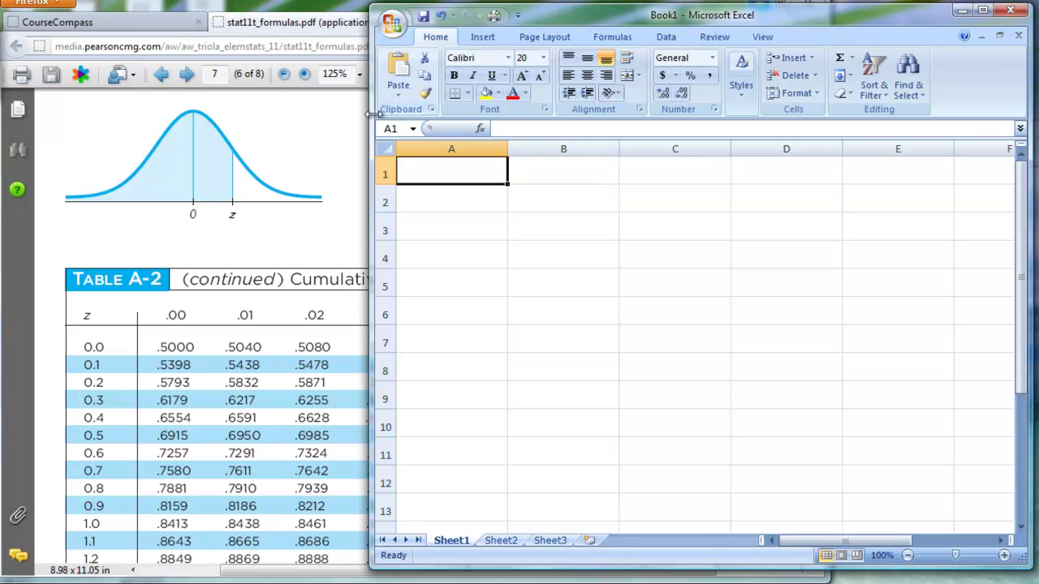
Narrow the Excel window to uncover more of the z table, and view the full table in Firefox before returning to Excel.
{"action": "left_click_drag", "start_coordinate": [371, 115], "coordinate": [465, 116]}
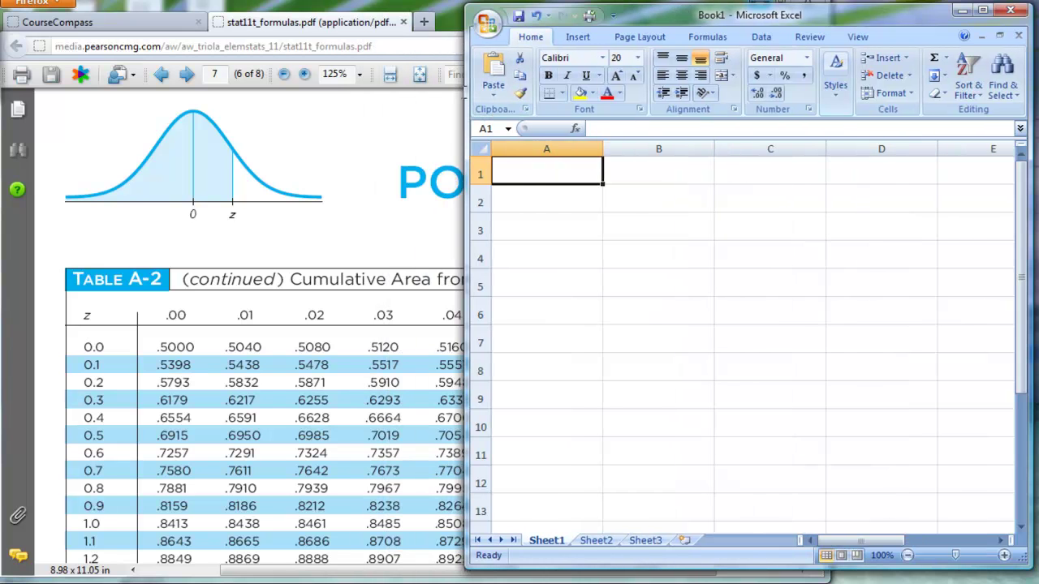
{"action": "left_click", "coordinate": [398, 9]}
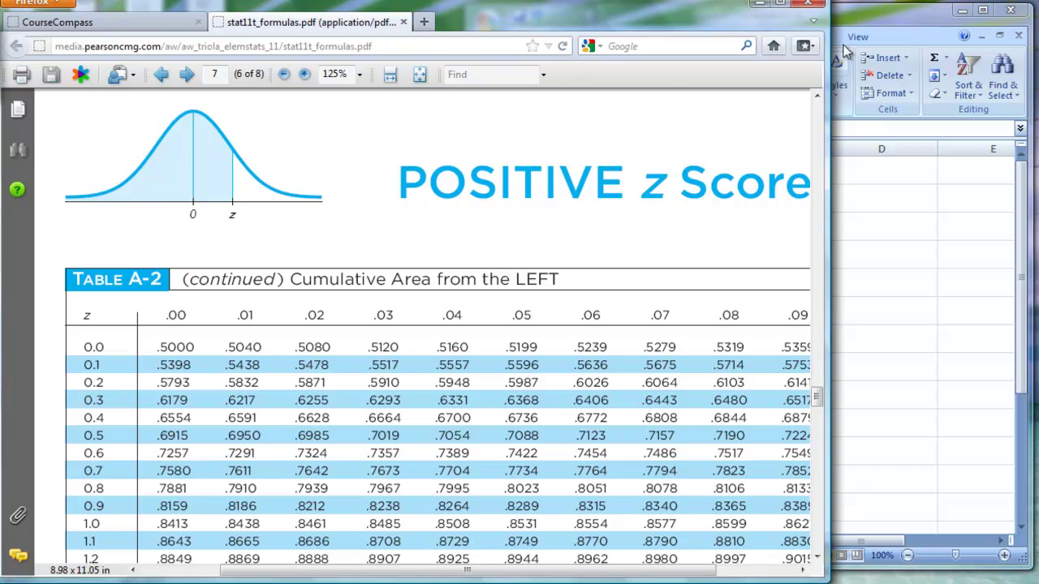
{"action": "left_click", "coordinate": [863, 21]}
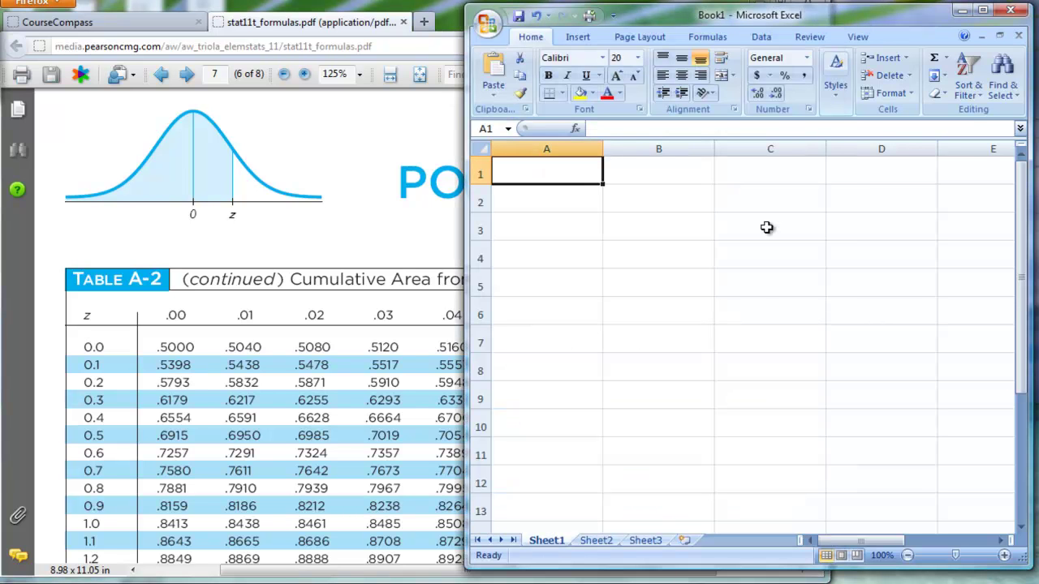
Enter the heading "shaded to the left" in cell A1.
{"action": "type", "text": "shaded"}
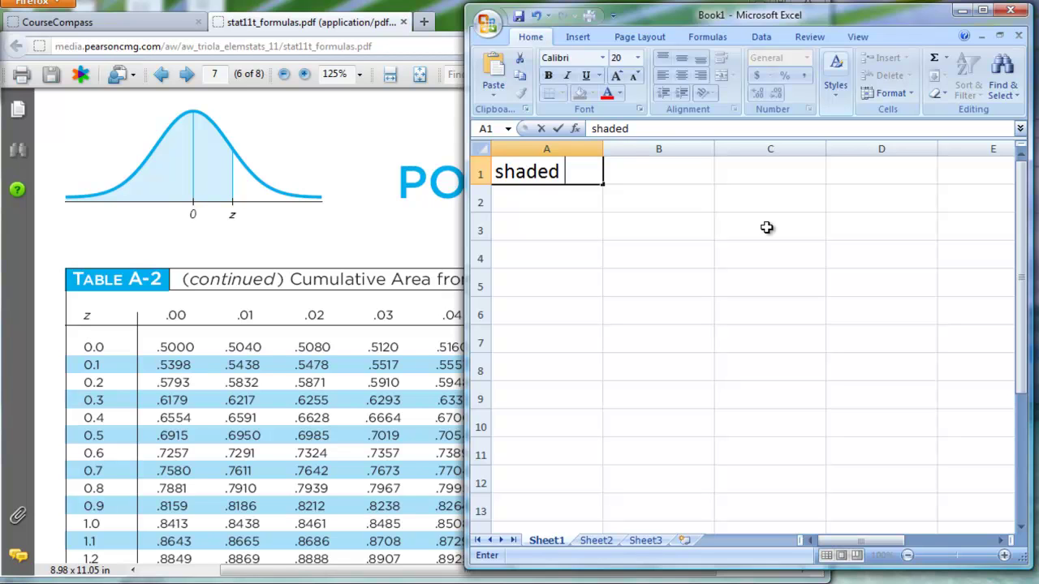
{"action": "type", "text": "to the"}
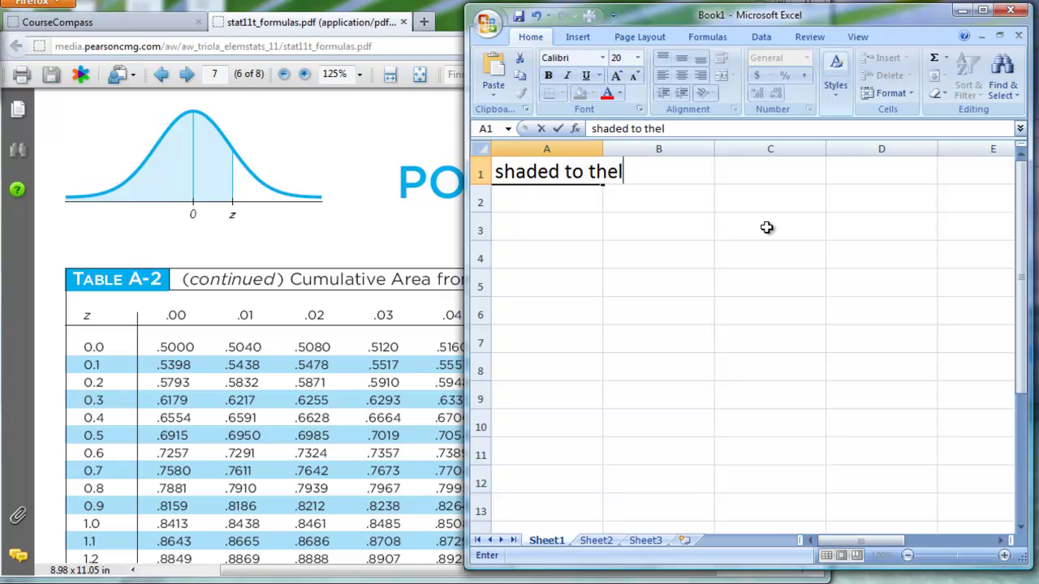
{"action": "type", "text": " left"}
{"action": "key", "text": "Return"}
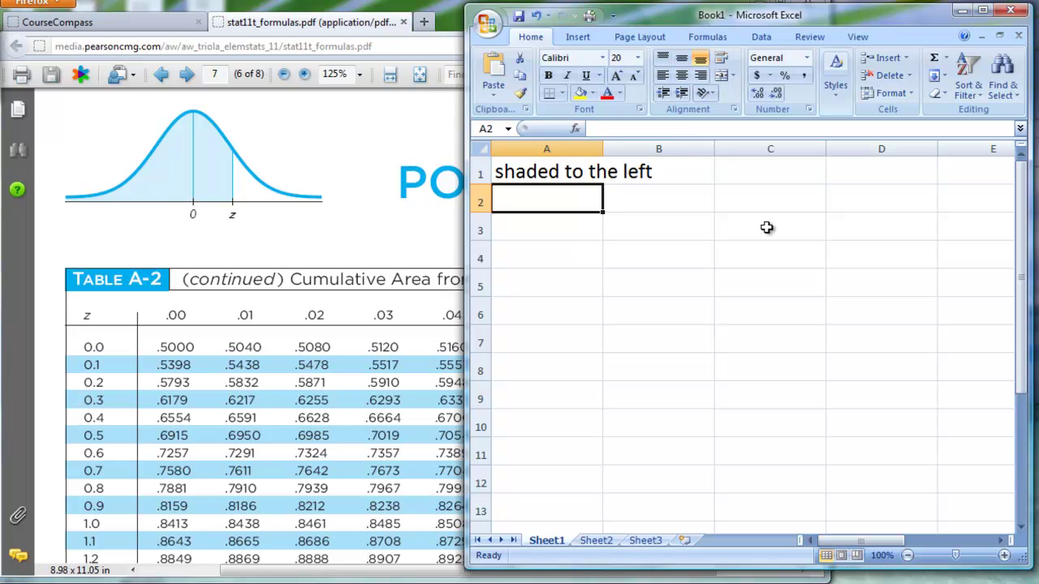
{"action": "key", "text": "Up"}
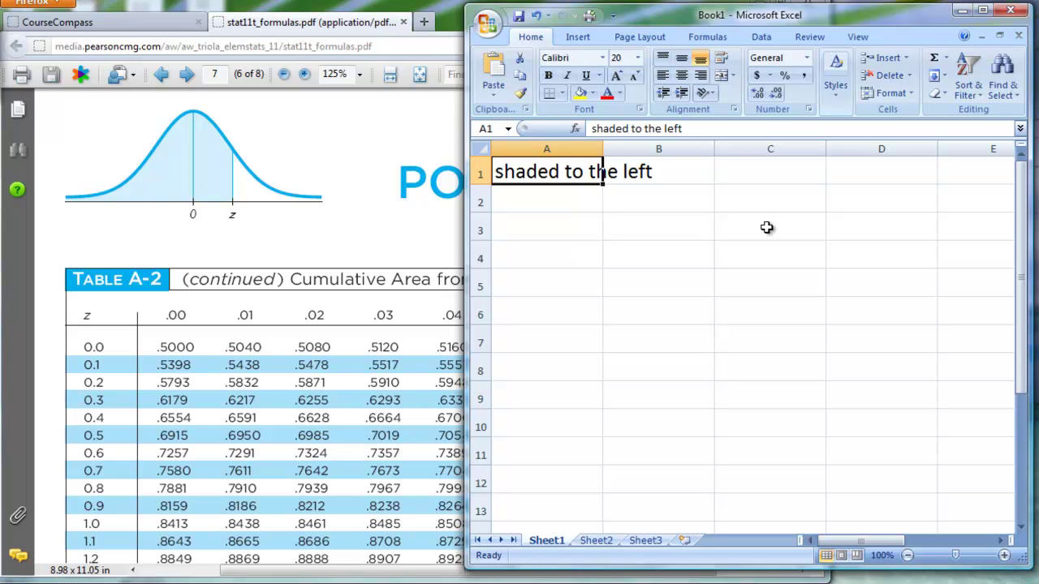
{"action": "key", "text": "Down"}
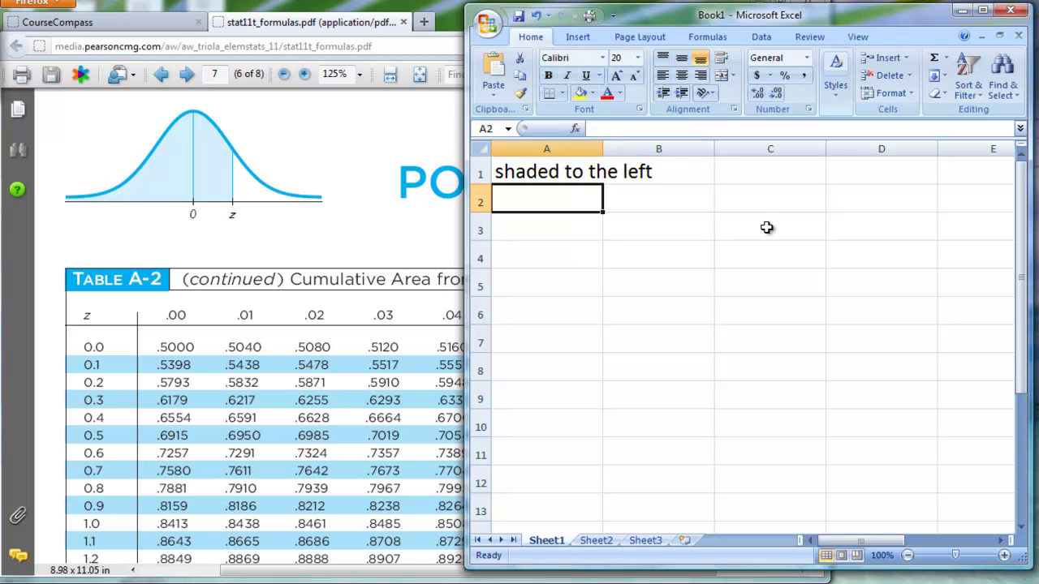
Label cell A2 "z" and enter the z score 0.21 beside it in B2.
{"action": "type", "text": "z"}
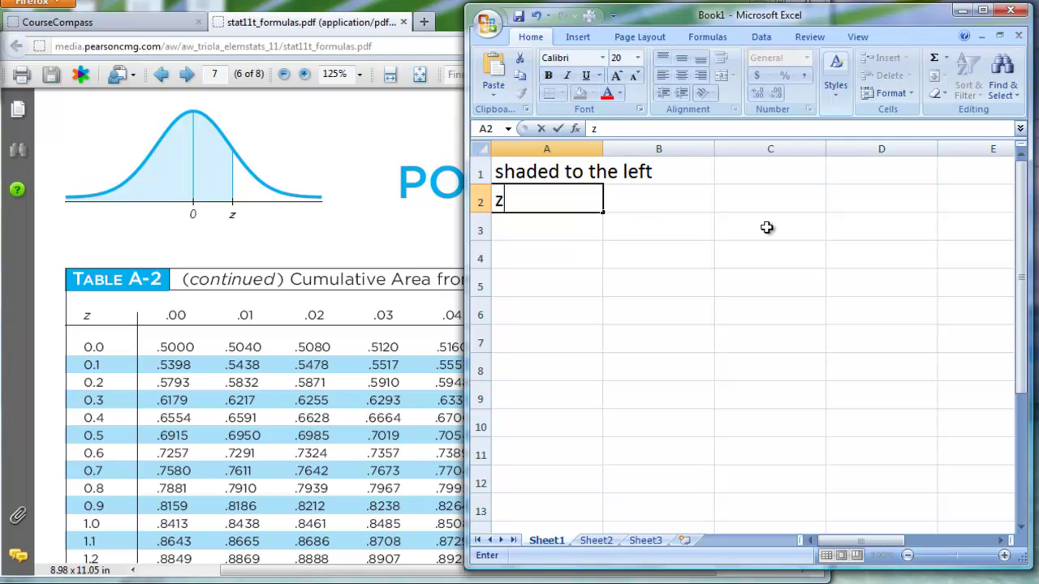
{"action": "key", "text": "Return"}
{"action": "key", "text": "Up"}
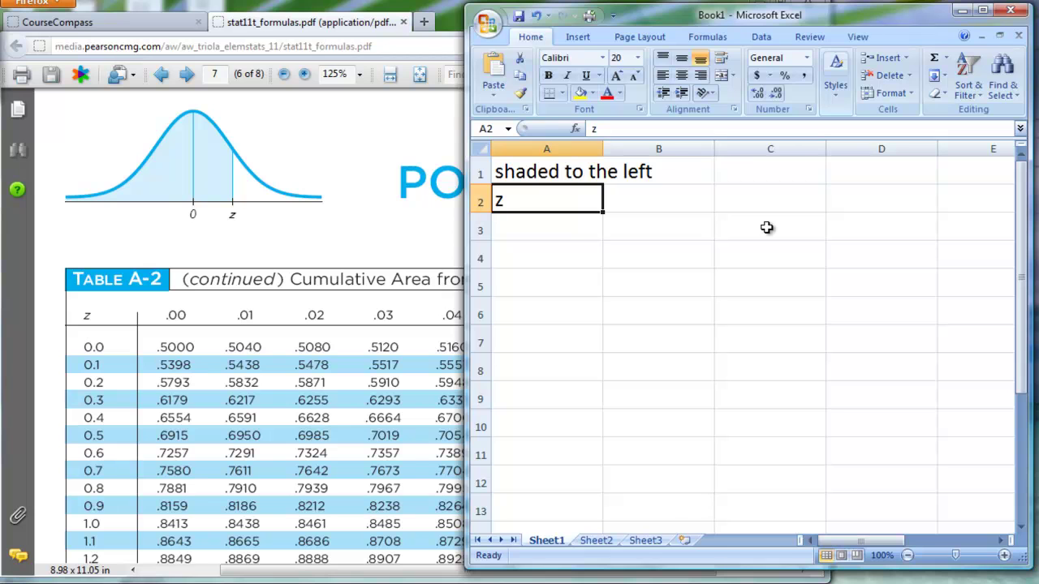
{"action": "key", "text": "Right"}
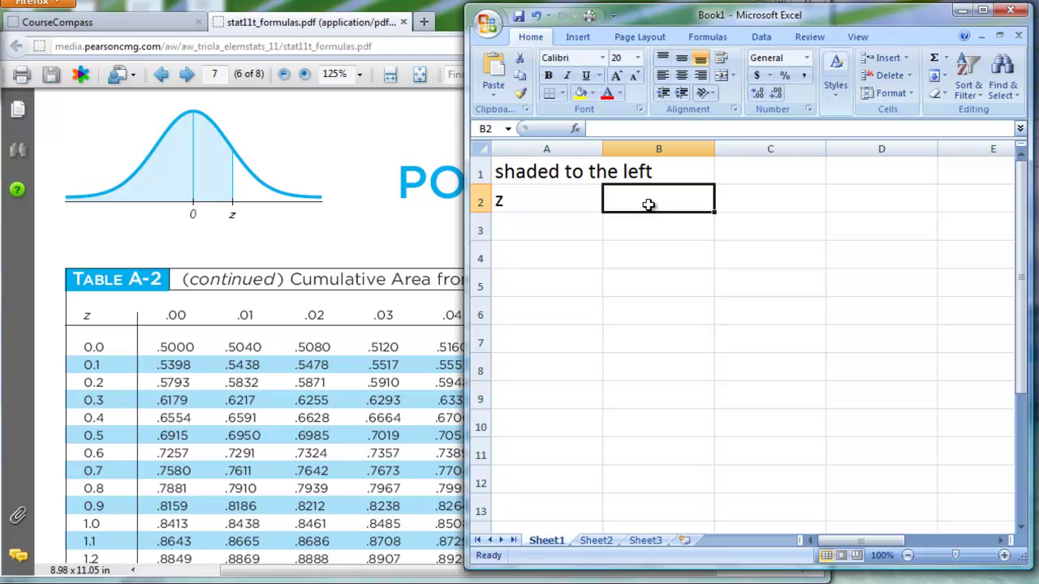
{"action": "type", "text": "0.21"}
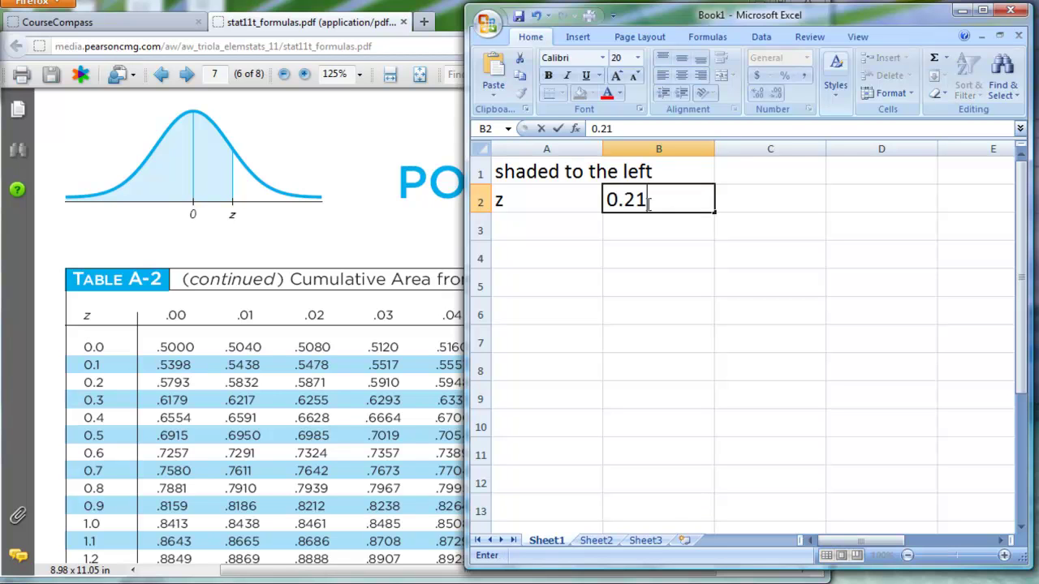
{"action": "key", "text": "Return"}
{"action": "key", "text": "Up"}
{"action": "key", "text": "Left"}
{"action": "left_click", "coordinate": [648, 204]}
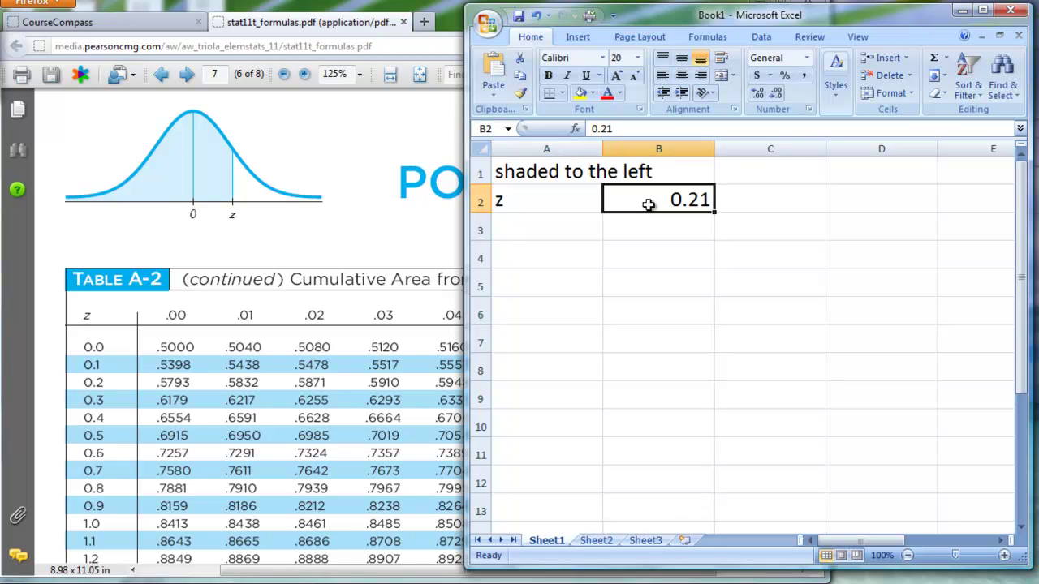
Enter the label "P(z)" in cell A3, below the z label.
{"action": "key", "text": "Down"}
{"action": "key", "text": "Left"}
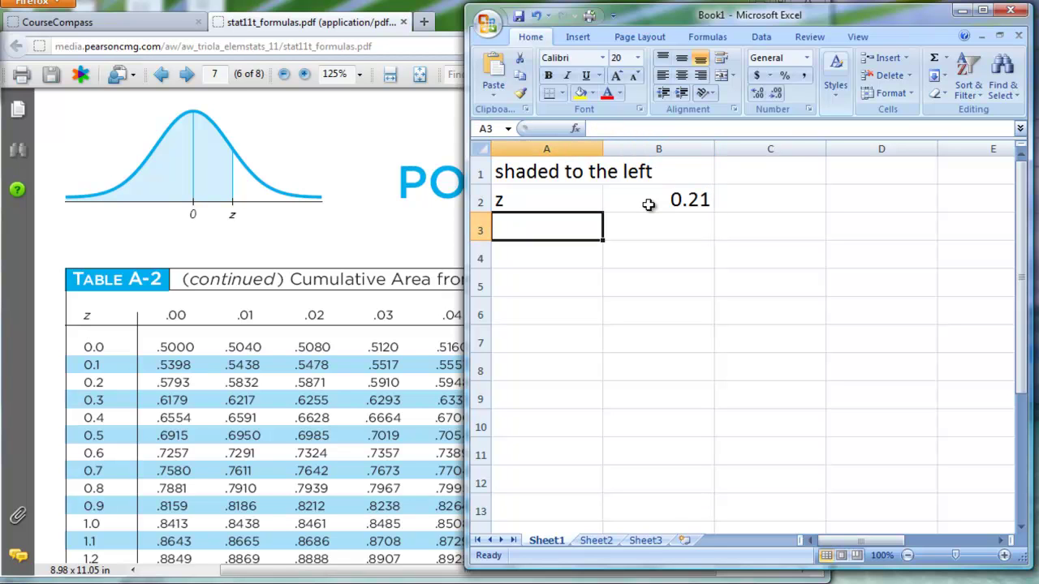
{"action": "type", "text": "P(z)"}
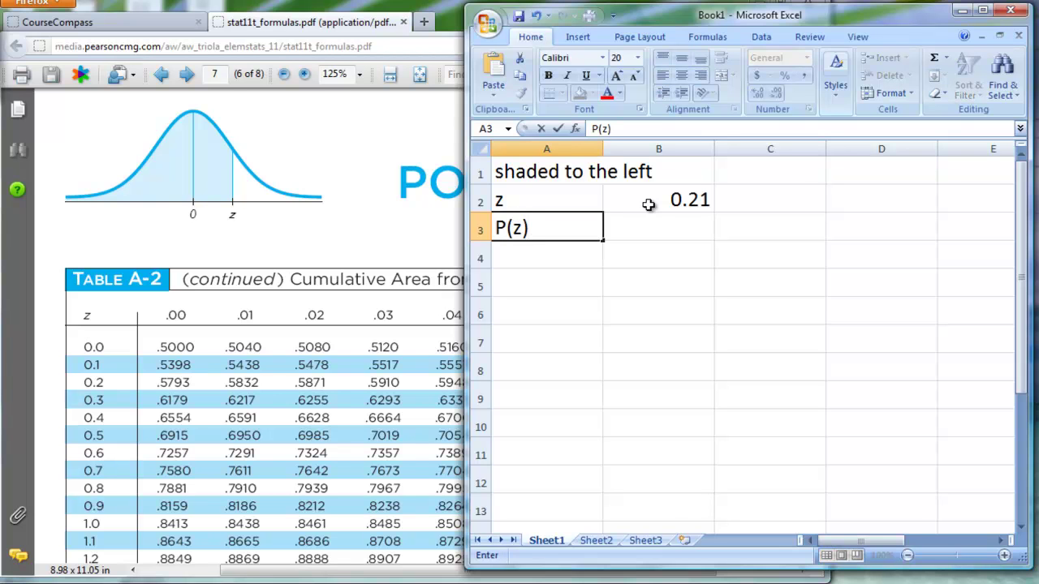
{"action": "key", "text": "Return"}
{"action": "key", "text": "Up"}
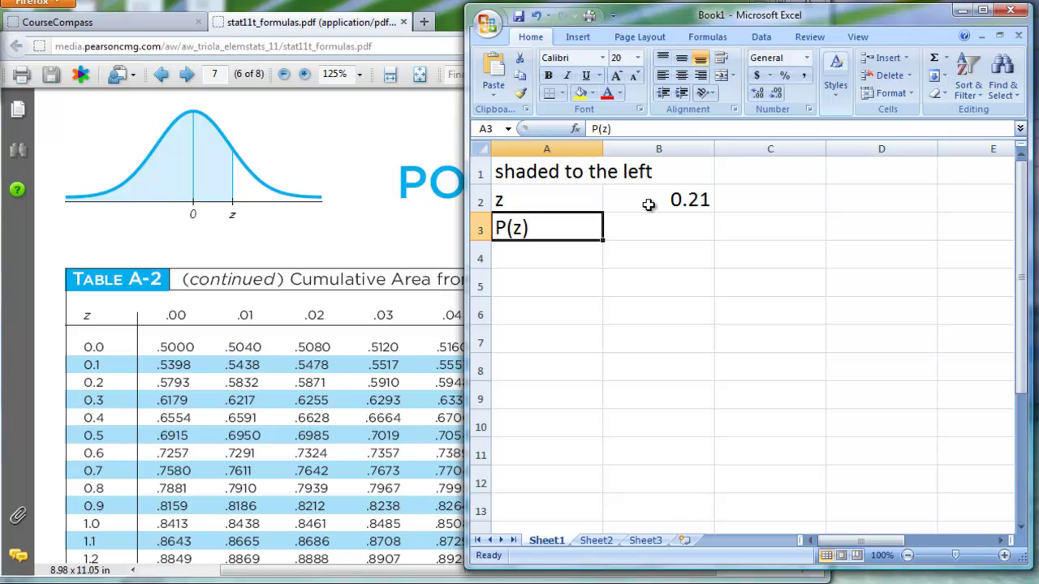
Compute the left-shaded probability in cell B3 with the formula =NORMSDIST(B2).
{"action": "key", "text": "Right"}
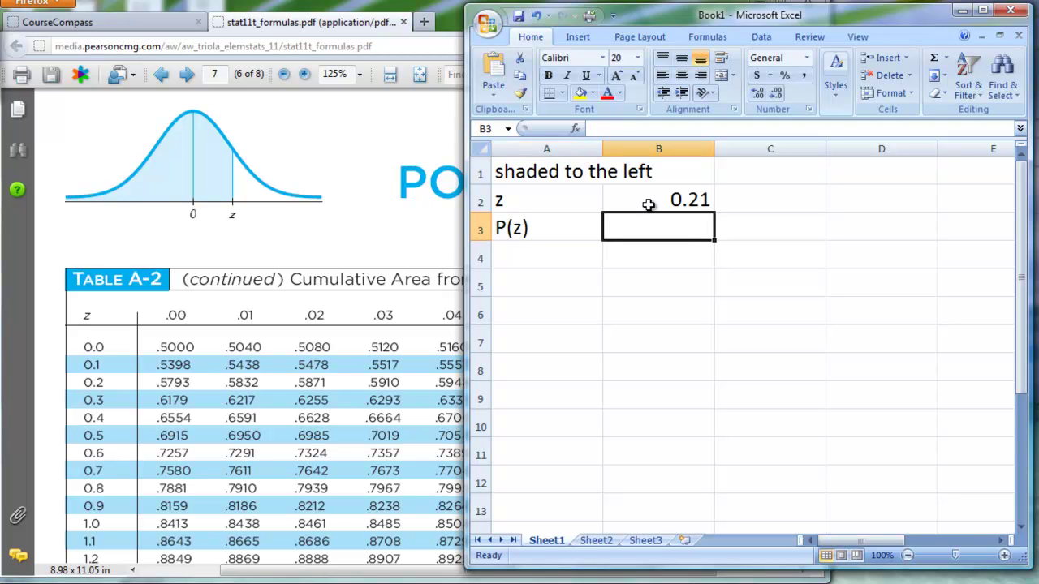
{"action": "type", "text": "="}
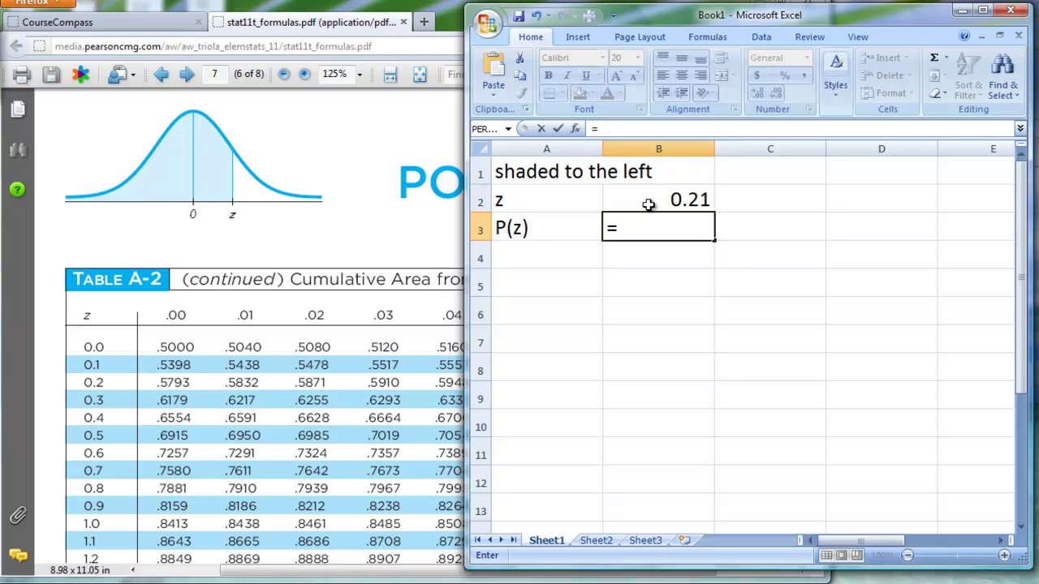
{"action": "type", "text": "no"}
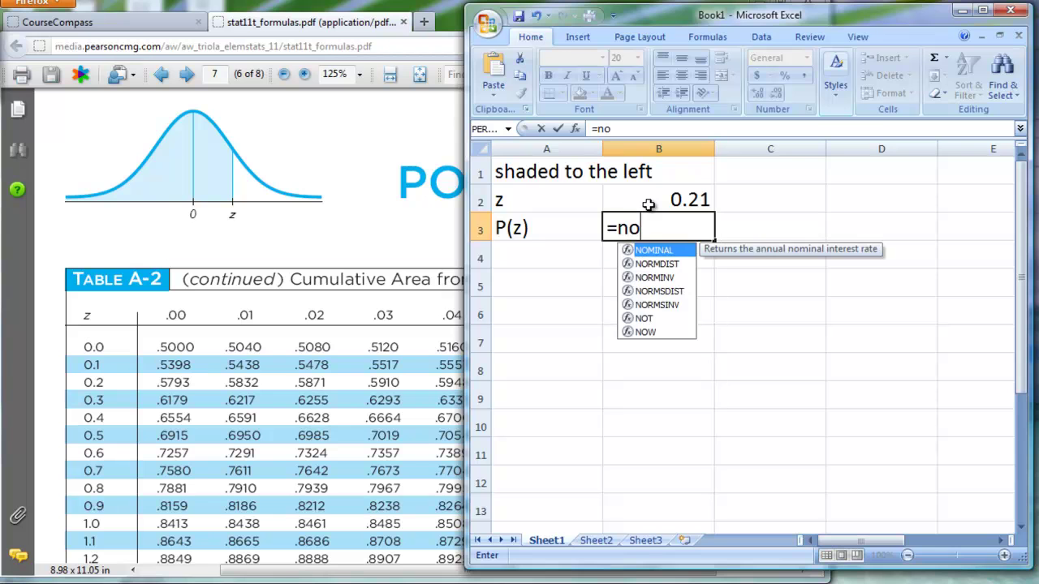
{"action": "type", "text": "rm"}
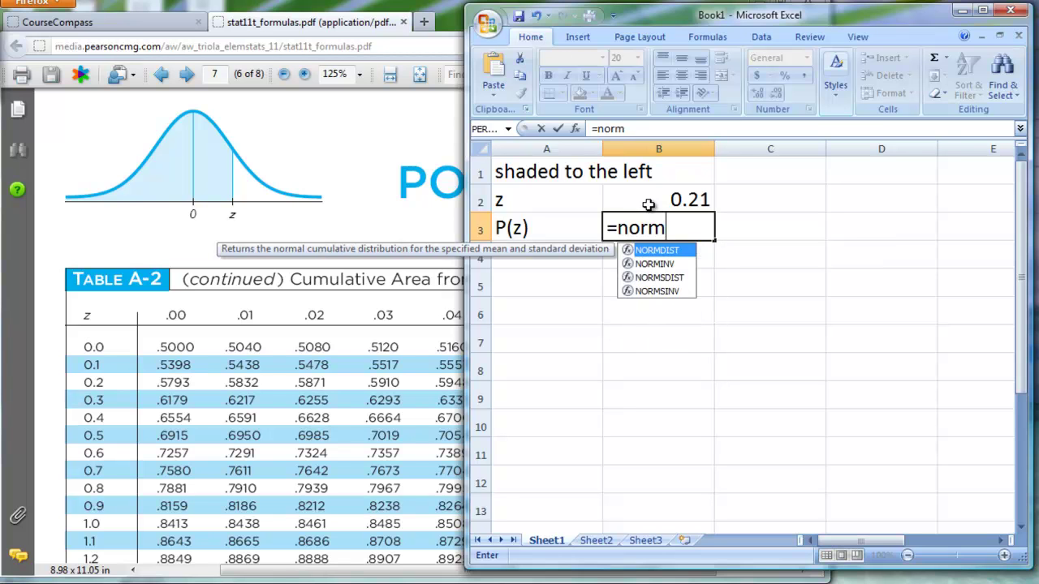
{"action": "left_click", "coordinate": [671, 280]}
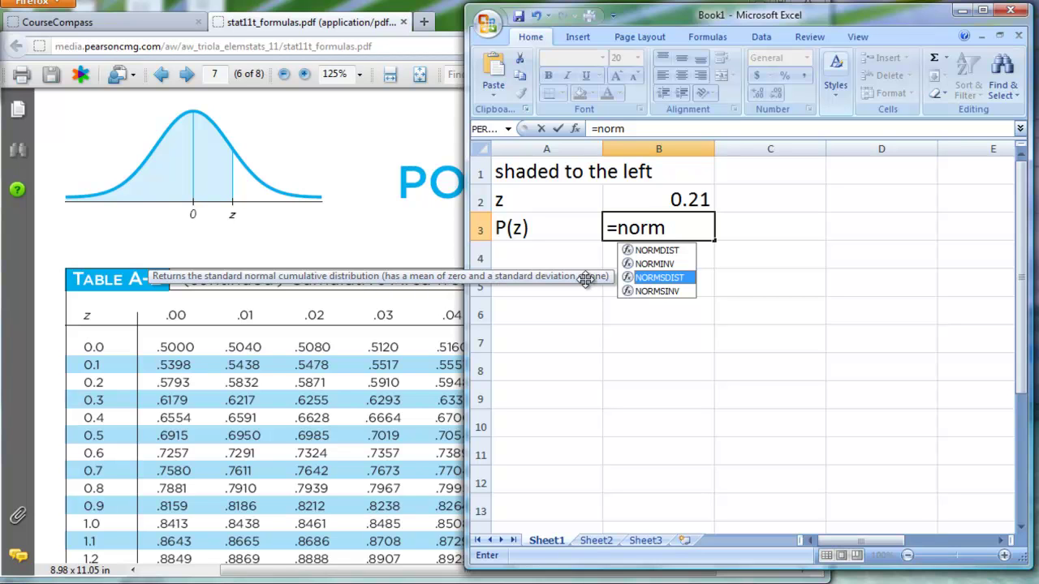
{"action": "double_click", "coordinate": [642, 280]}
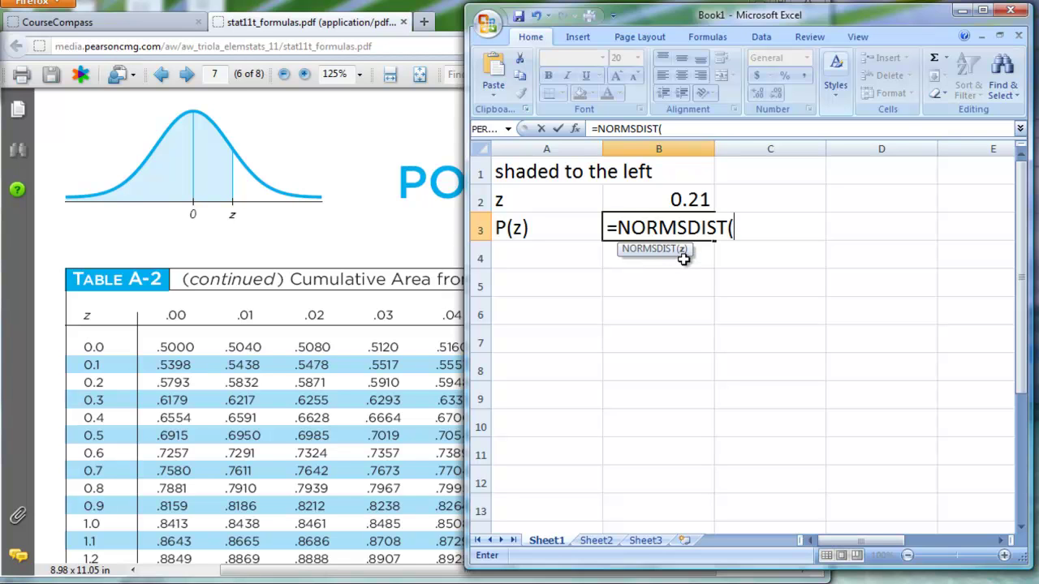
{"action": "left_click", "coordinate": [672, 200]}
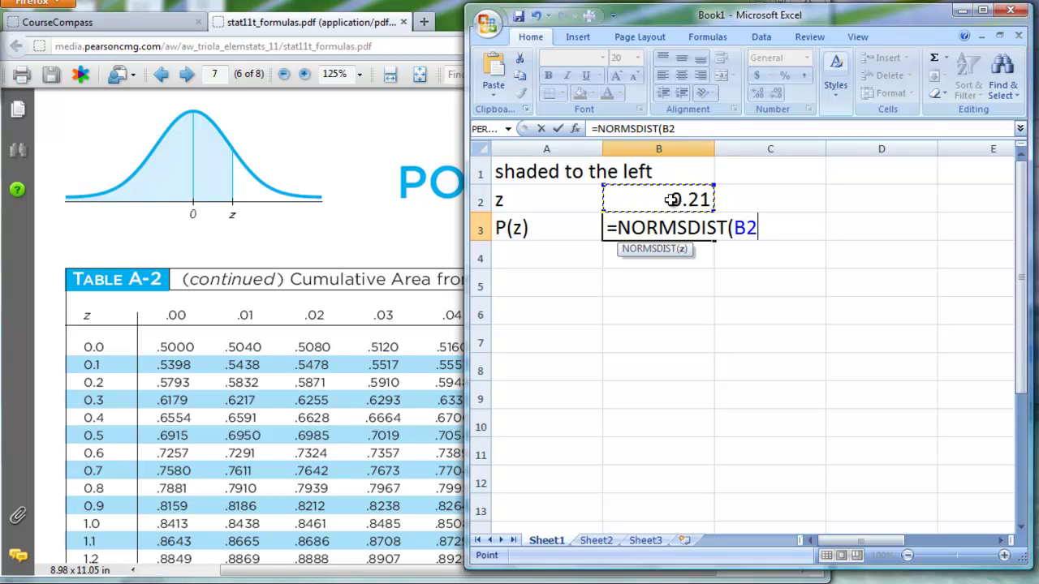
{"action": "type", "text": ")"}
{"action": "key", "text": "Return"}
{"action": "key", "text": "Up"}
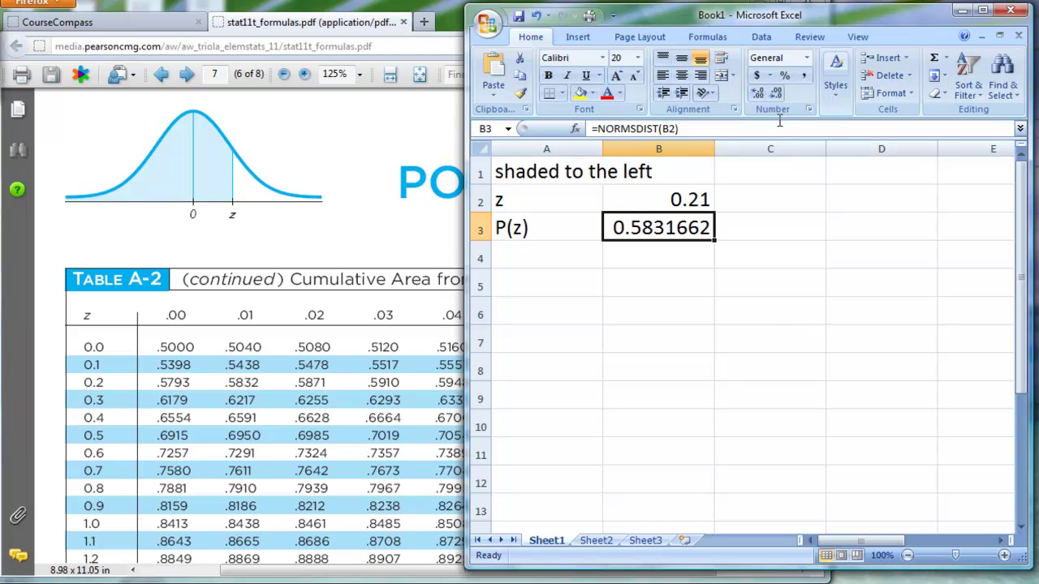
Reduce the displayed precision of the probability in B3 to four decimal places.
{"action": "left_click", "coordinate": [778, 95]}
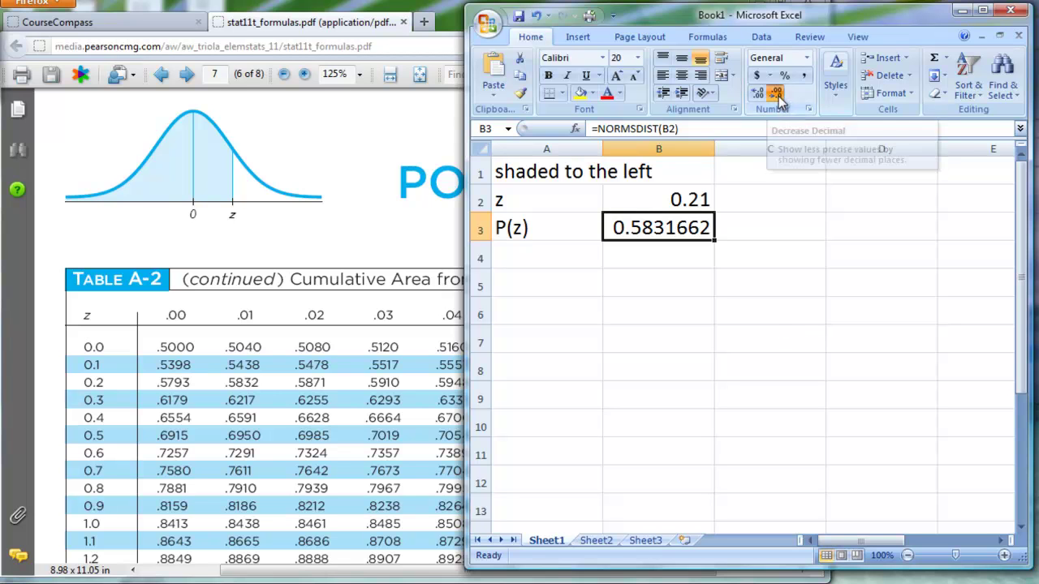
{"action": "left_click", "coordinate": [777, 95]}
{"action": "left_click", "coordinate": [778, 95]}
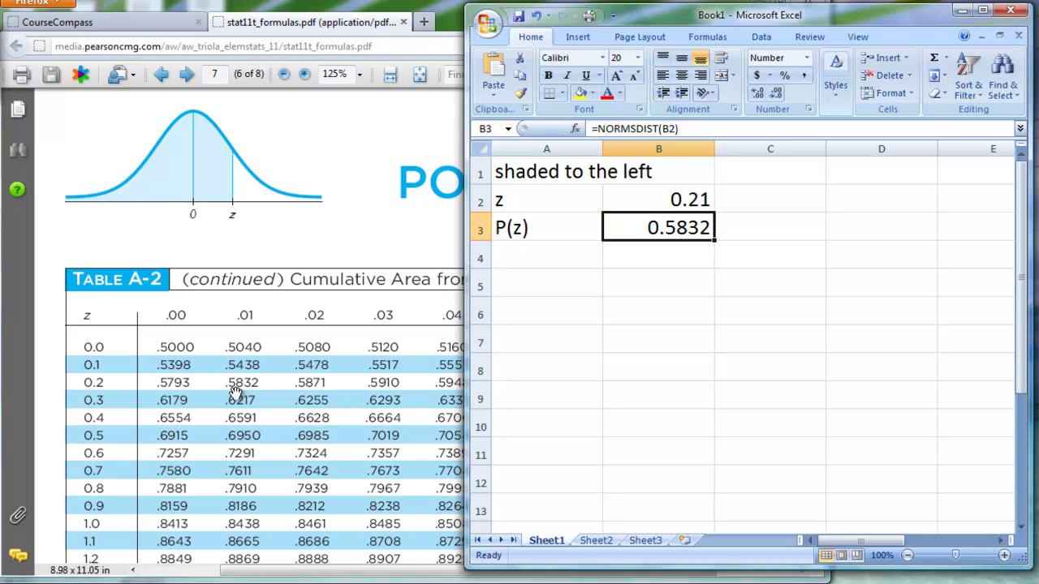
Enter the heading "shaded to the right" in cell A5, leaving row 4 blank.
{"action": "key", "text": "Return"}
{"action": "key", "text": "Return"}
{"action": "key", "text": "Left"}
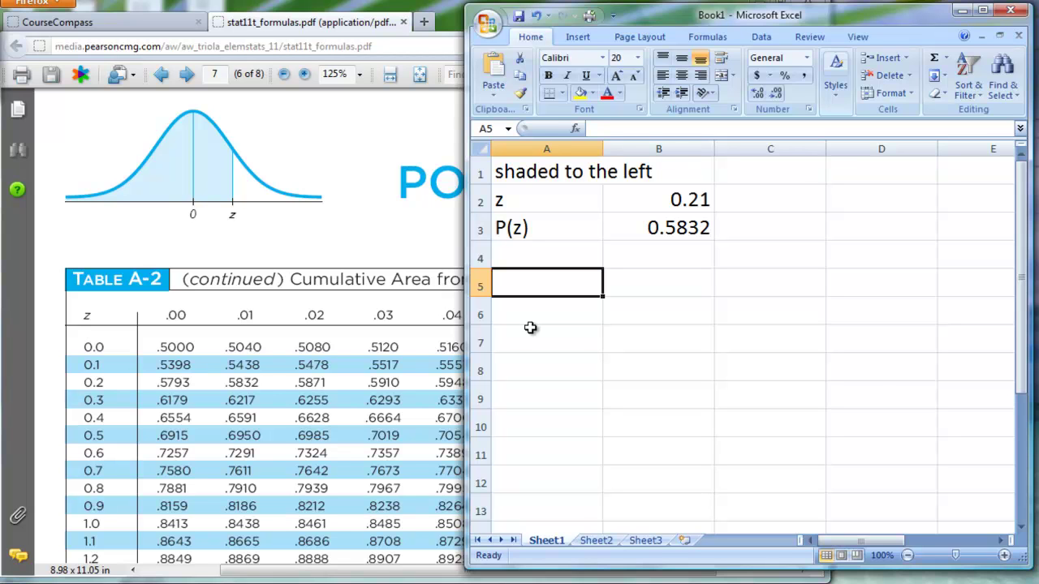
{"action": "type", "text": "shaded to the right"}
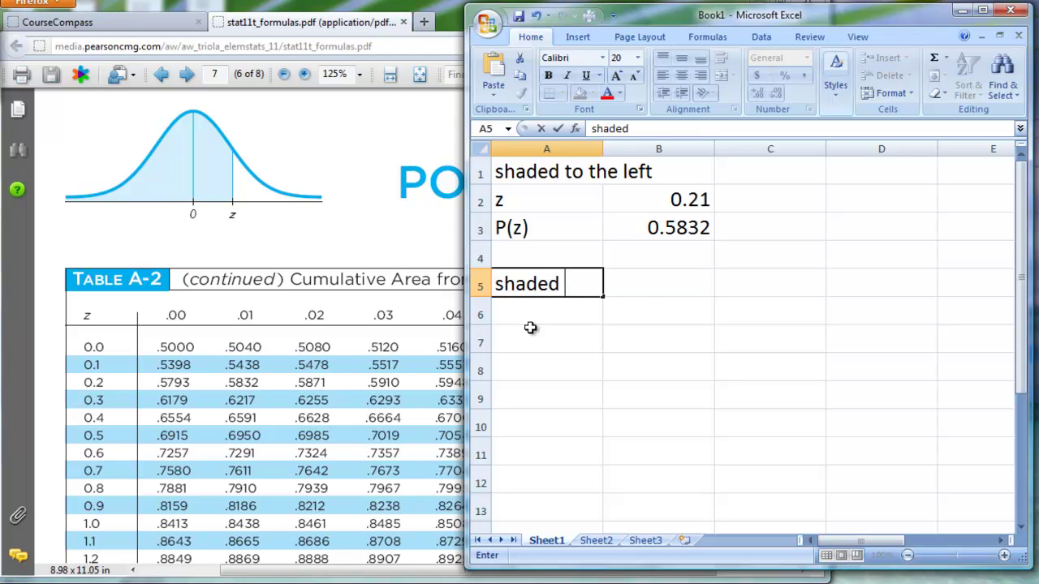
{"action": "key", "text": "Return"}
Label cell A6 "z" and enter the z score 0.21 beside it in B6.
{"action": "type", "text": "z"}
{"action": "key", "text": "Return"}
{"action": "key", "text": "Right"}
{"action": "key", "text": "Up"}
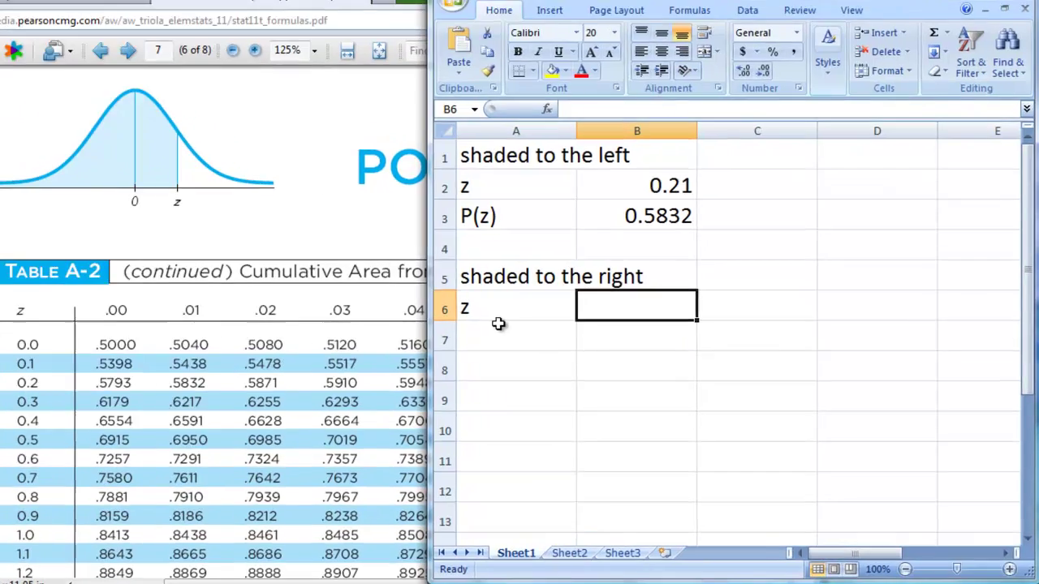
{"action": "type", "text": "0.21"}
{"action": "key", "text": "Return"}
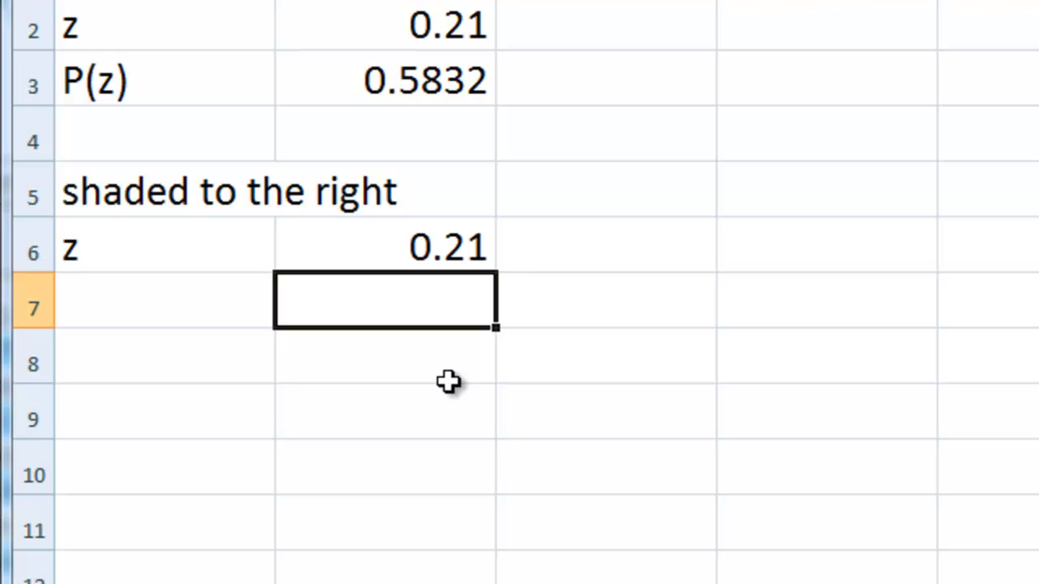
Enter the label "P(z)" in cell A7, below the second z label.
{"action": "key", "text": "Left"}
{"action": "type", "text": "P(z)"}
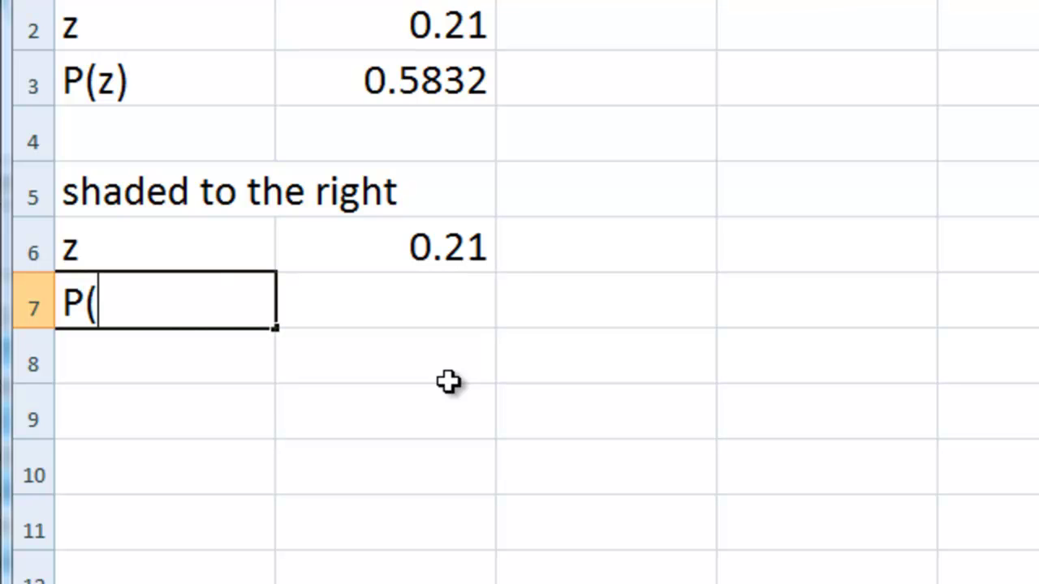
{"action": "key", "text": "Return"}
{"action": "key", "text": "Up"}
Build the formula =NORMSDIST(B6) in cell B7, referencing the z score in the "shaded to the right" block.
{"action": "key", "text": "Right"}
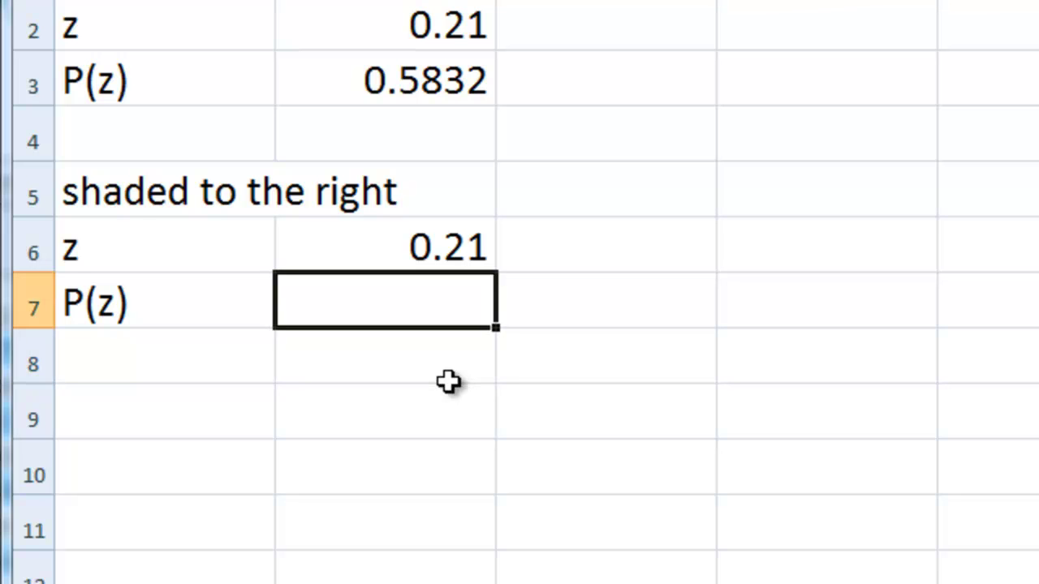
{"action": "left_click", "coordinate": [456, 82]}
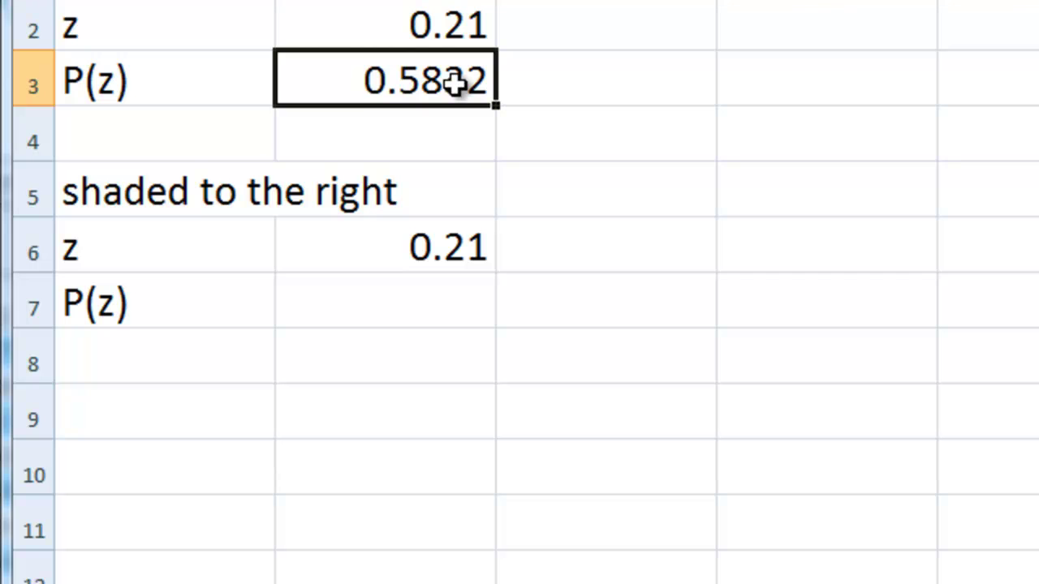
{"action": "left_click", "coordinate": [430, 318]}
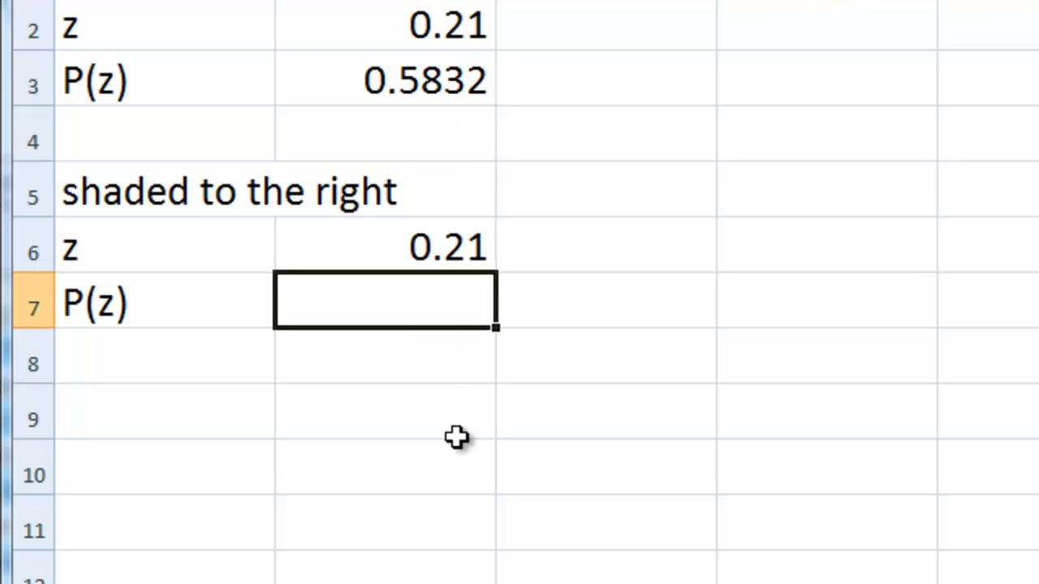
{"action": "type", "text": "=no"}
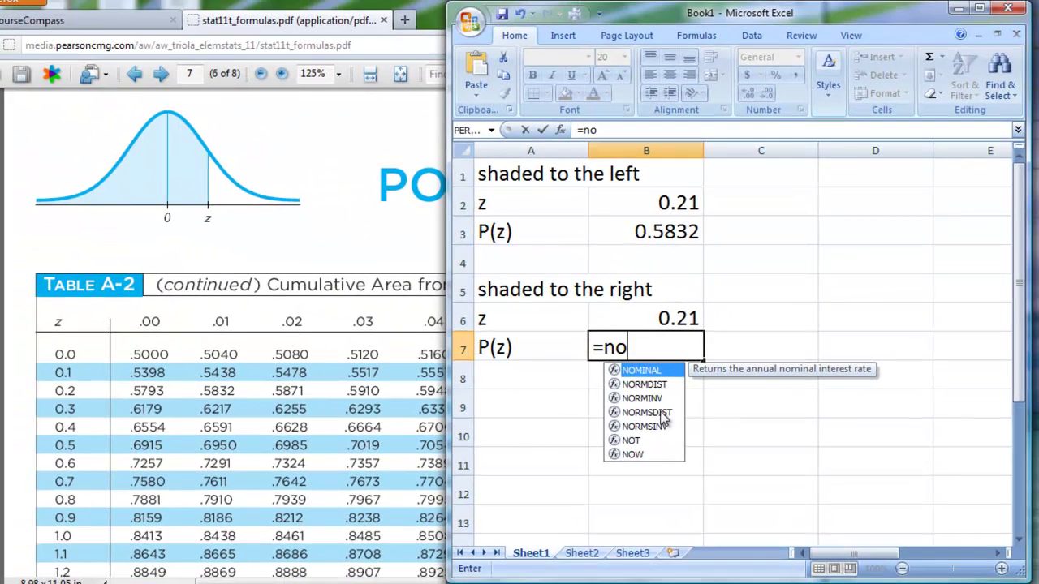
{"action": "double_click", "coordinate": [536, 419]}
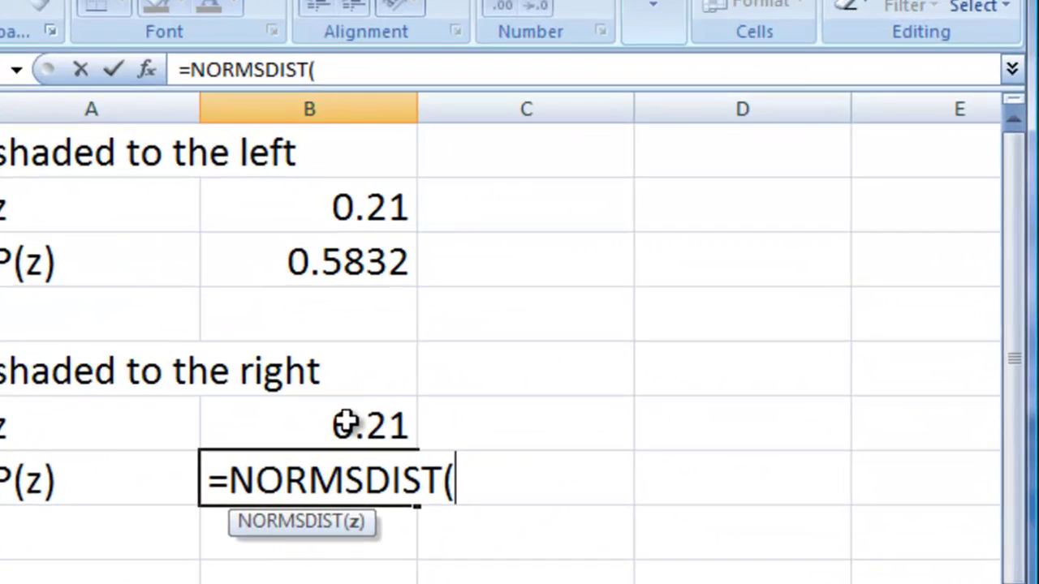
{"action": "left_click", "coordinate": [345, 424]}
{"action": "type", "text": ")"}
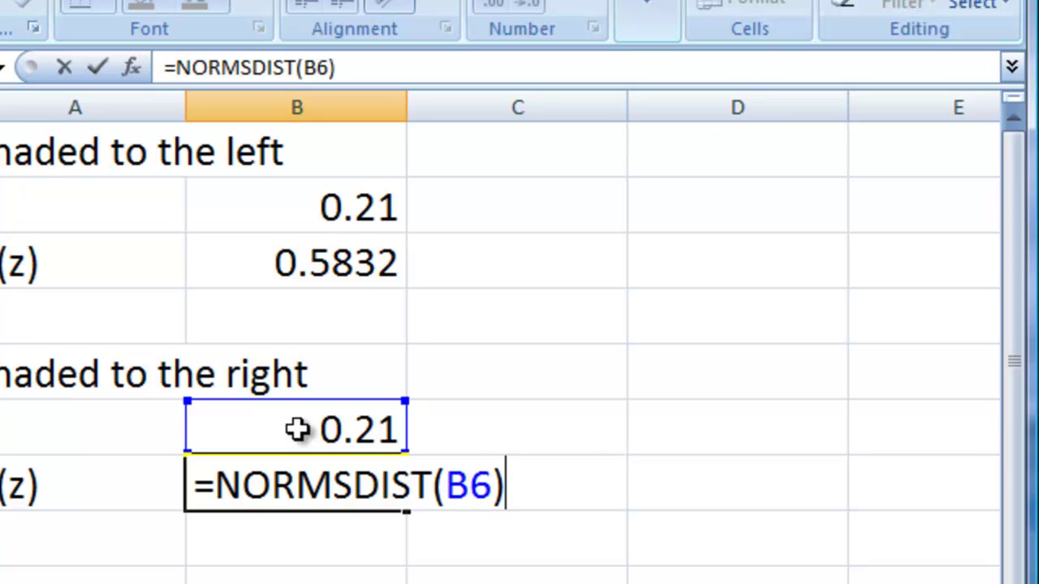
Change the B7 formula to =1-NORMSDIST(B6) and display its result to four decimal places.
{"action": "left_click", "coordinate": [378, 67]}
{"action": "key", "text": "Left"}
{"action": "key", "text": "Left"}
{"action": "key", "text": "Left"}
{"action": "key", "text": "Left"}
{"action": "key", "text": "Left"}
{"action": "key", "text": "Left"}
{"action": "key", "text": "Left"}
{"action": "key", "text": "Left"}
{"action": "key", "text": "Left"}
{"action": "key", "text": "Left"}
{"action": "key", "text": "Left"}
{"action": "key", "text": "Left"}
{"action": "key", "text": "Left"}
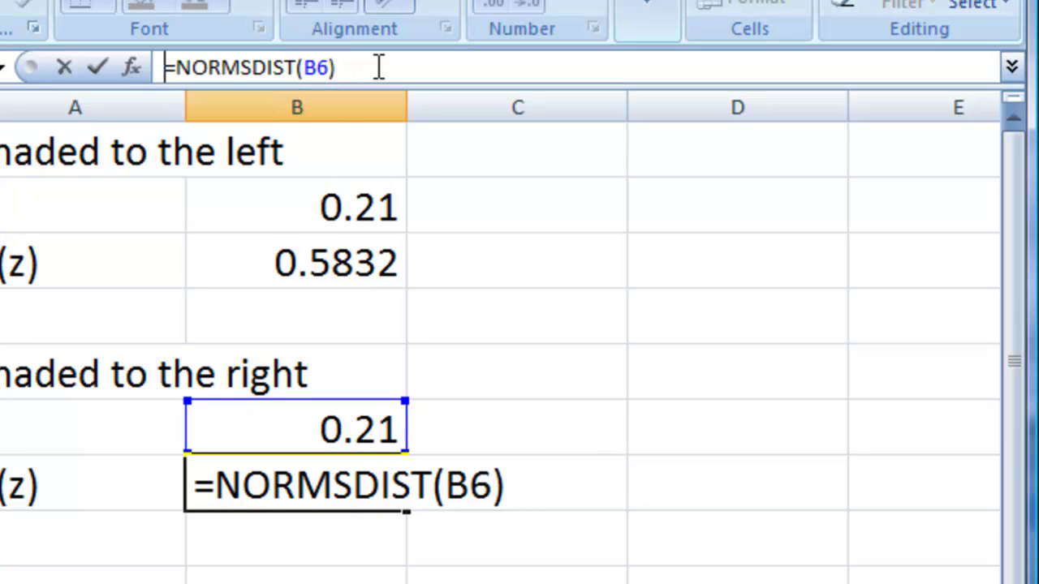
{"action": "type", "text": "1"}
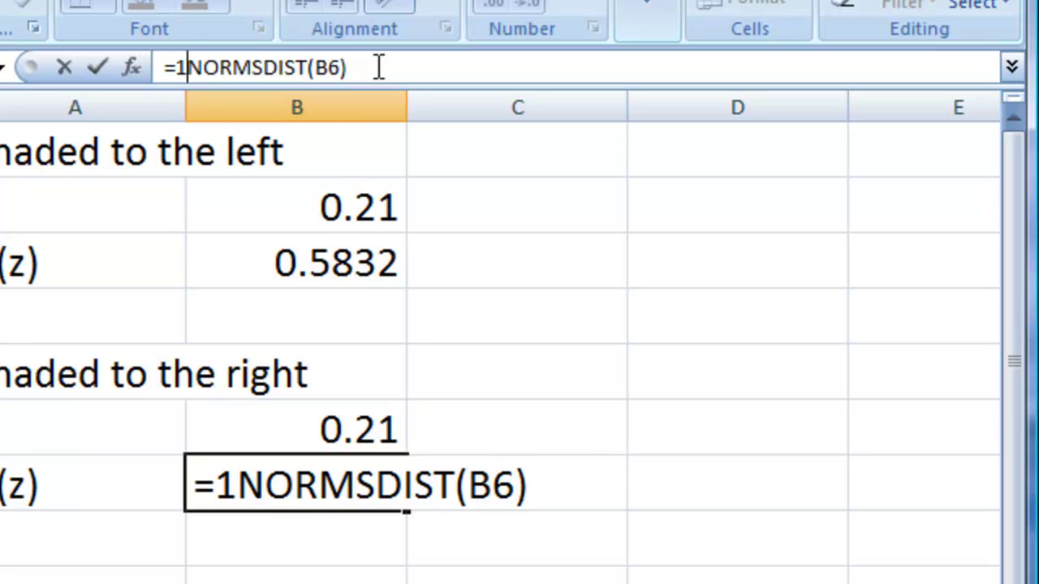
{"action": "type", "text": "-"}
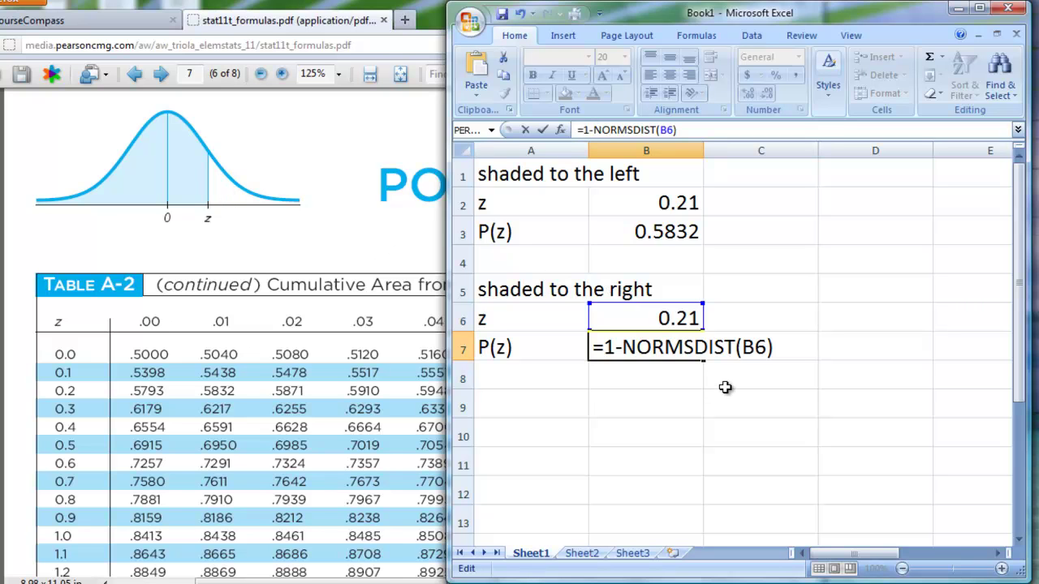
{"action": "key", "text": "Return"}
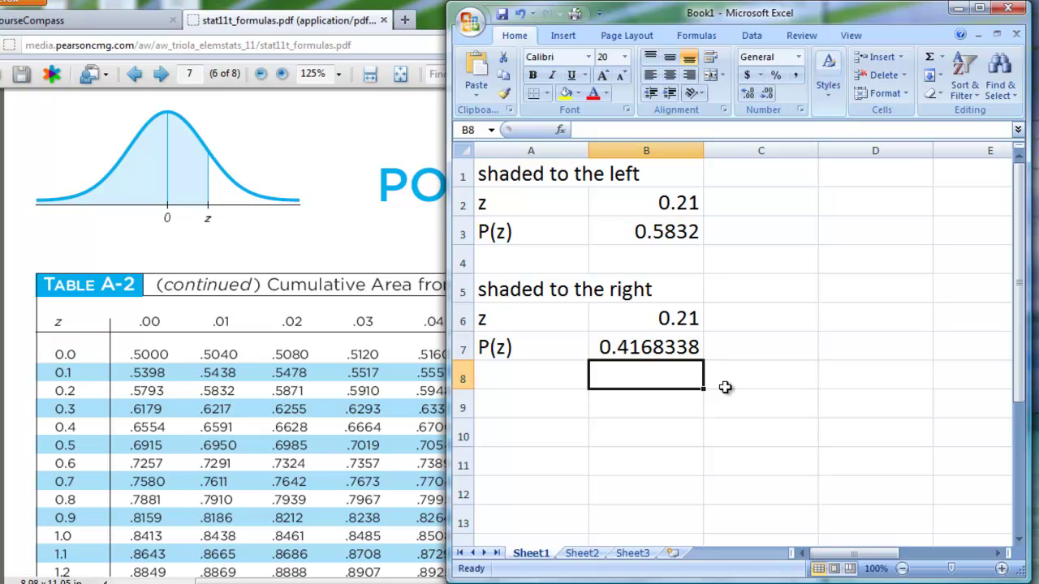
{"action": "key", "text": "Up"}
{"action": "left_click", "coordinate": [766, 95]}
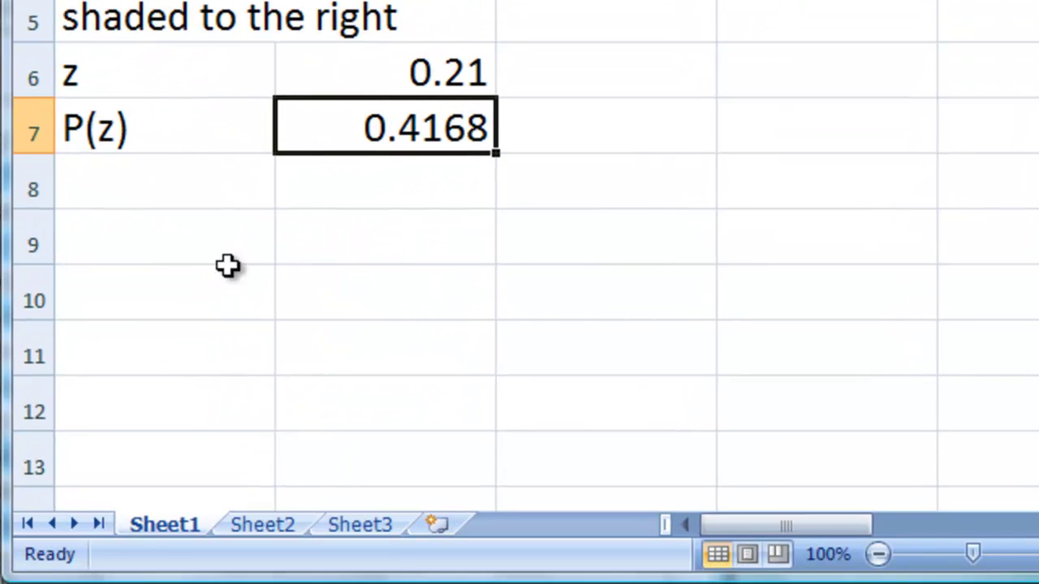
Enter the heading "shaded in between" in cell A9, leaving row 8 blank.
{"action": "left_click", "coordinate": [209, 237]}
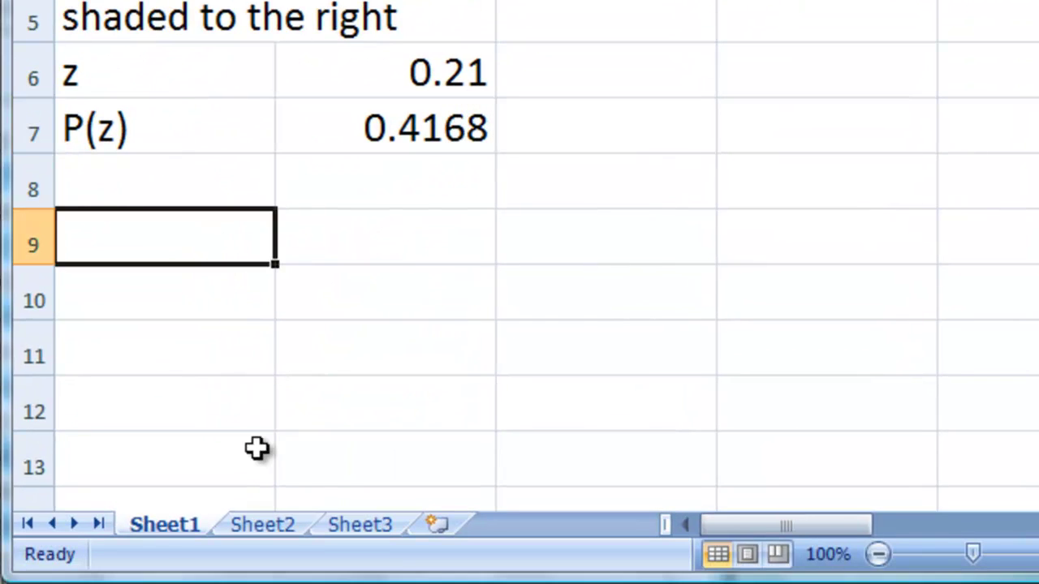
{"action": "type", "text": "shad"}
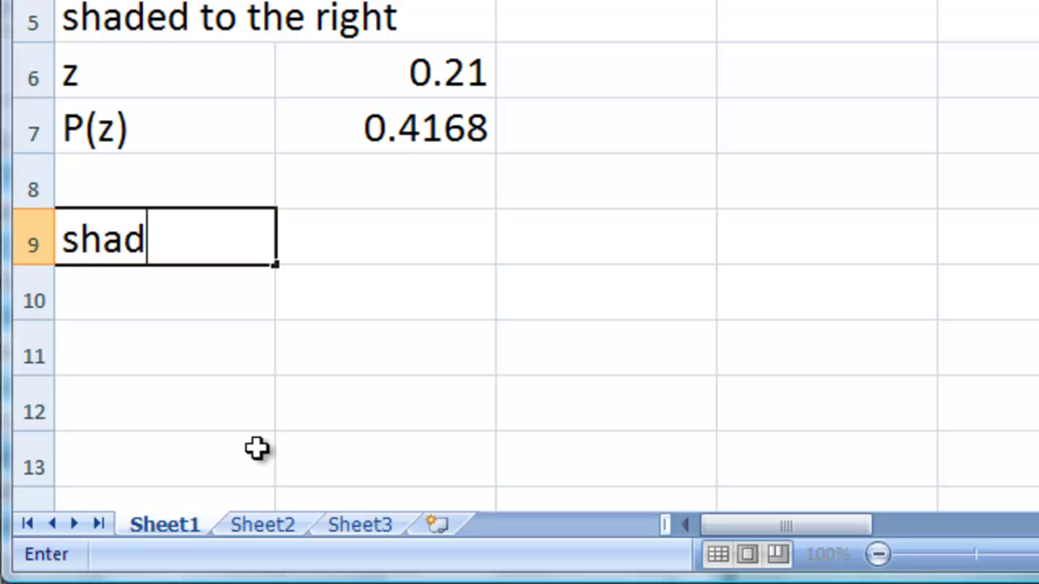
{"action": "type", "text": "ed in "}
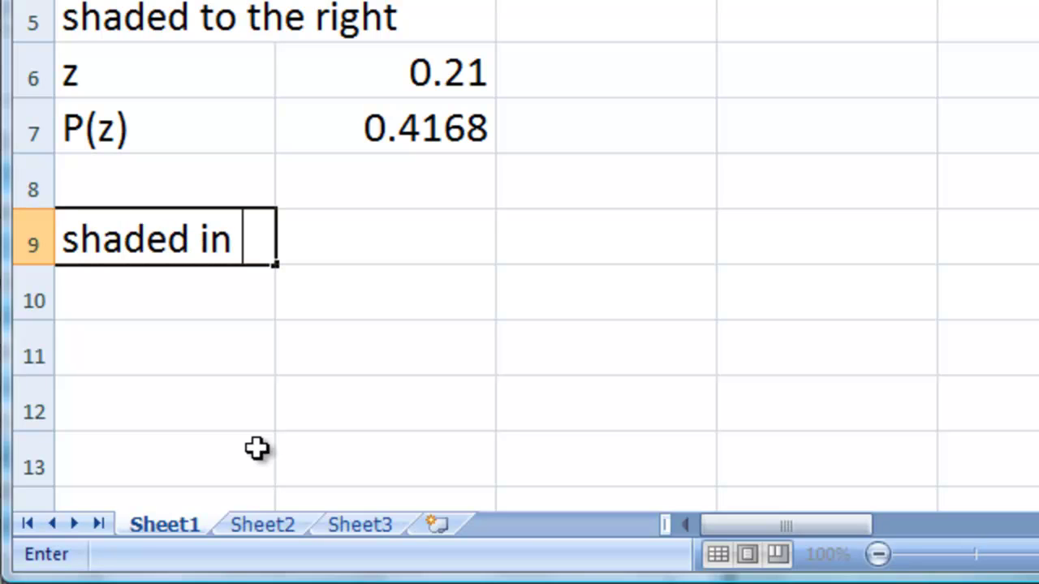
{"action": "type", "text": "between"}
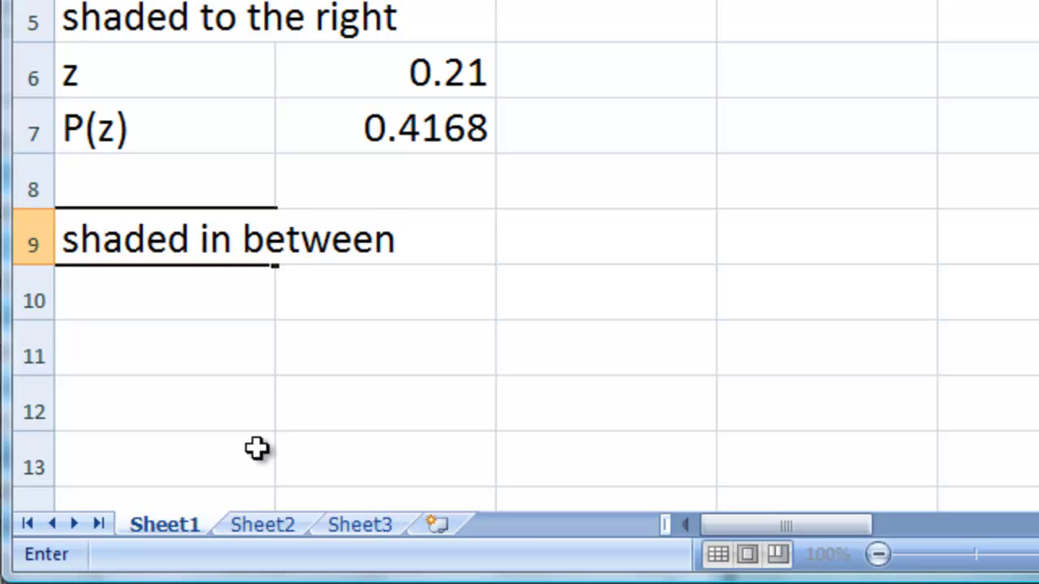
{"action": "key", "text": "Return"}
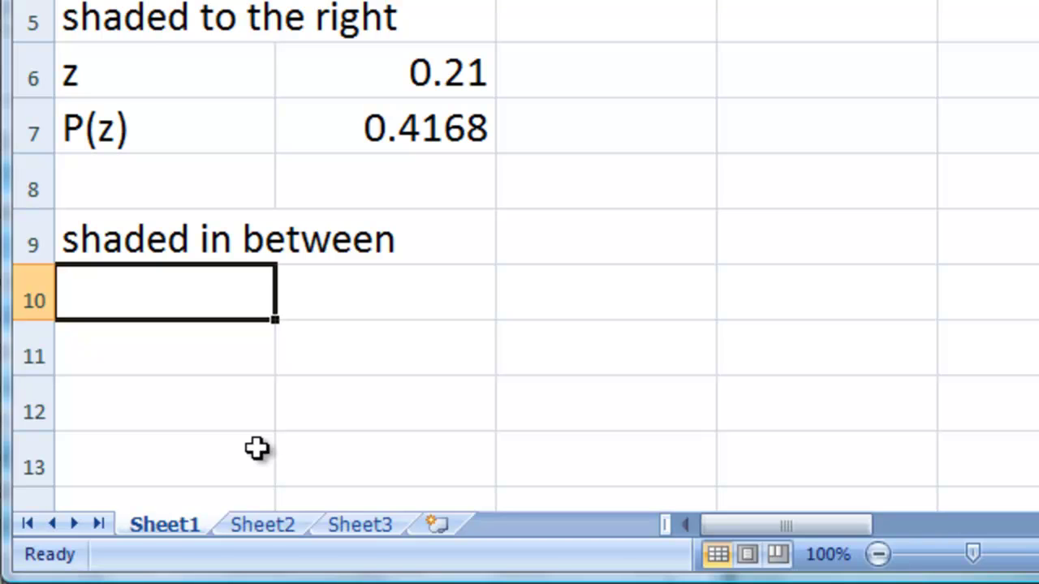
Enter the labels "z1" in cell A10 and "z2" in cell A11.
{"action": "type", "text": "z1"}
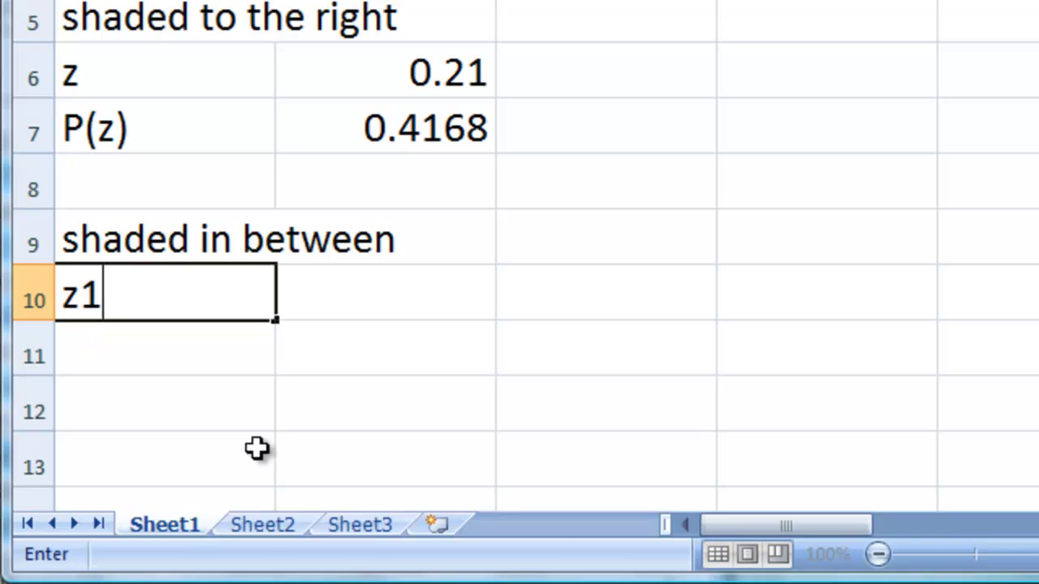
{"action": "key", "text": "Return"}
{"action": "type", "text": "z2"}
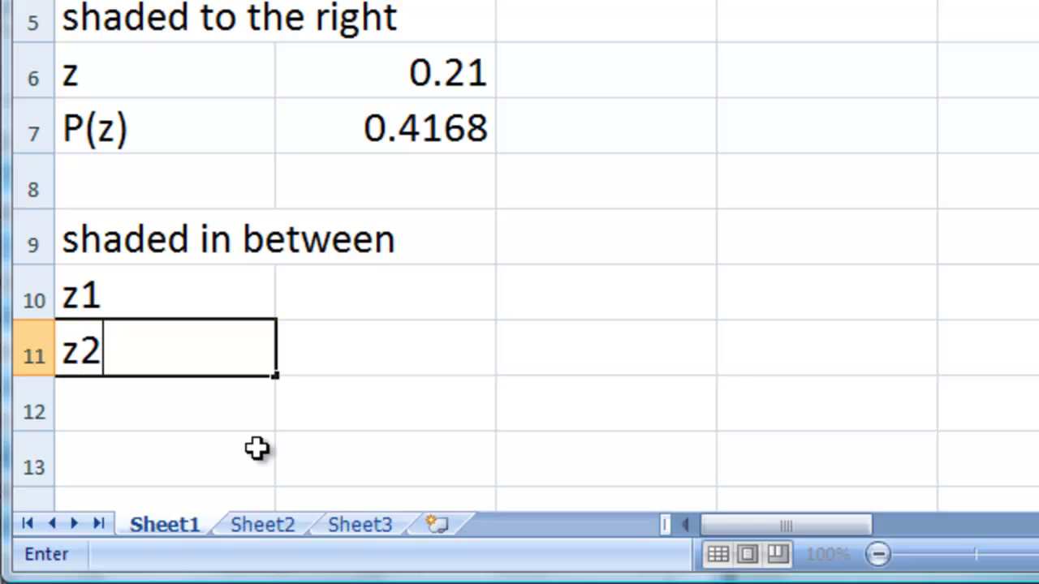
{"action": "key", "text": "Return"}
Add the notes "<===larger z" in cell C10 and "<===smaller z" in cell C11.
{"action": "key", "text": "Up"}
{"action": "key", "text": "Up"}
{"action": "key", "text": "Right"}
{"action": "key", "text": "Right"}
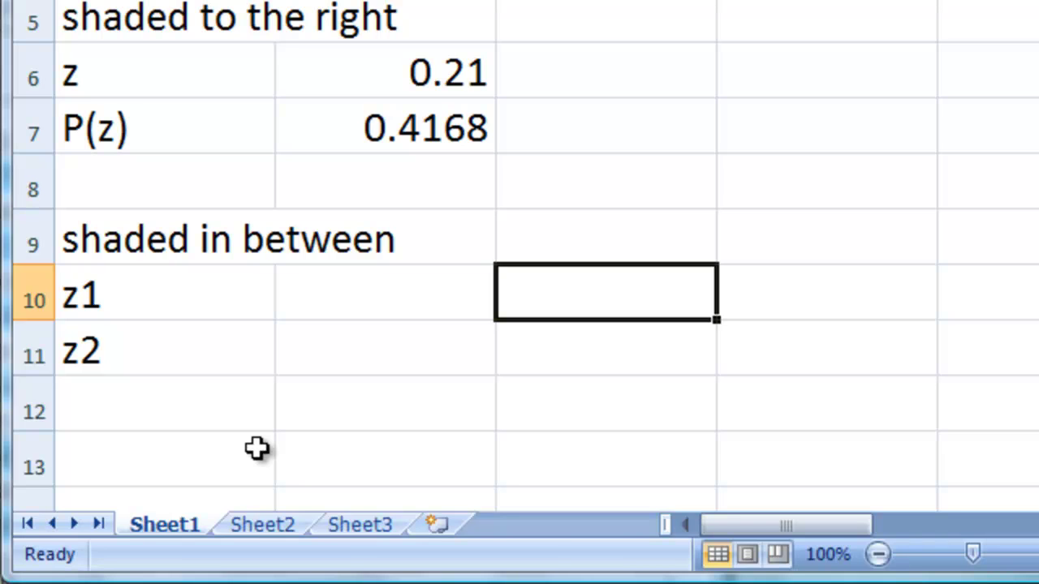
{"action": "type", "text": ","}
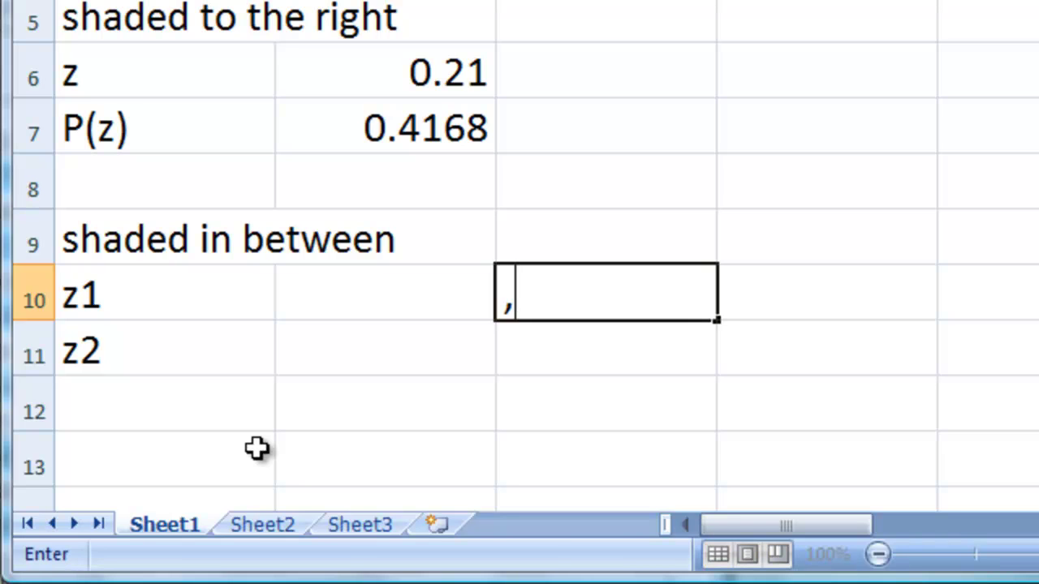
{"action": "key", "text": "BackSpace"}
{"action": "type", "text": "<==="}
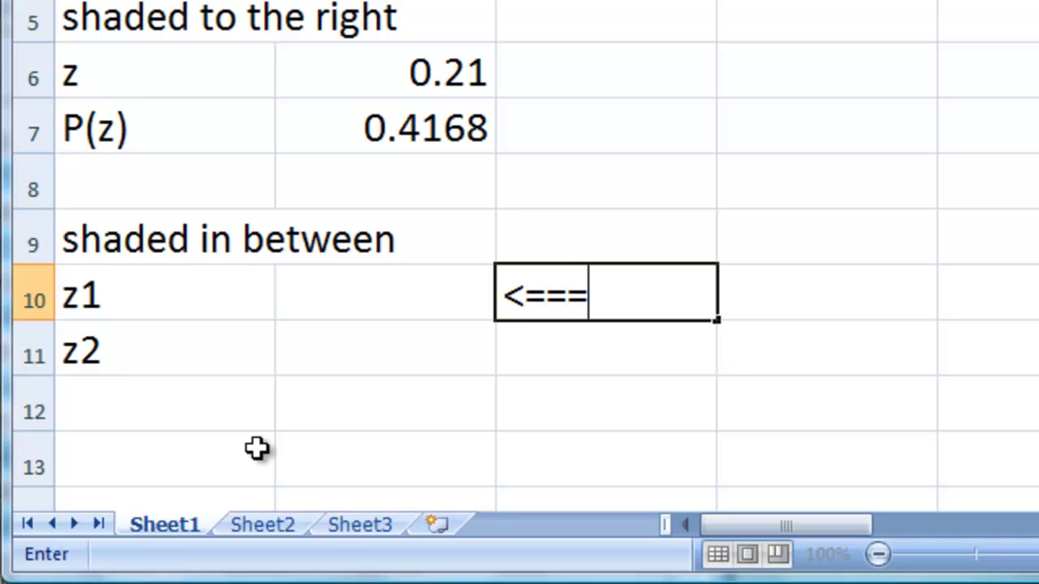
{"action": "type", "text": "larger z"}
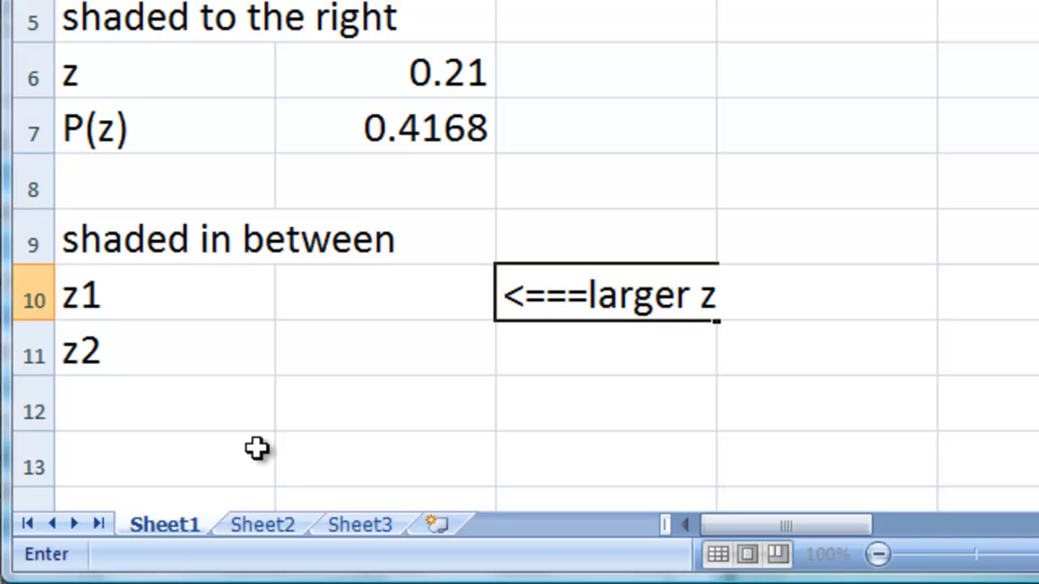
{"action": "key", "text": "Return"}
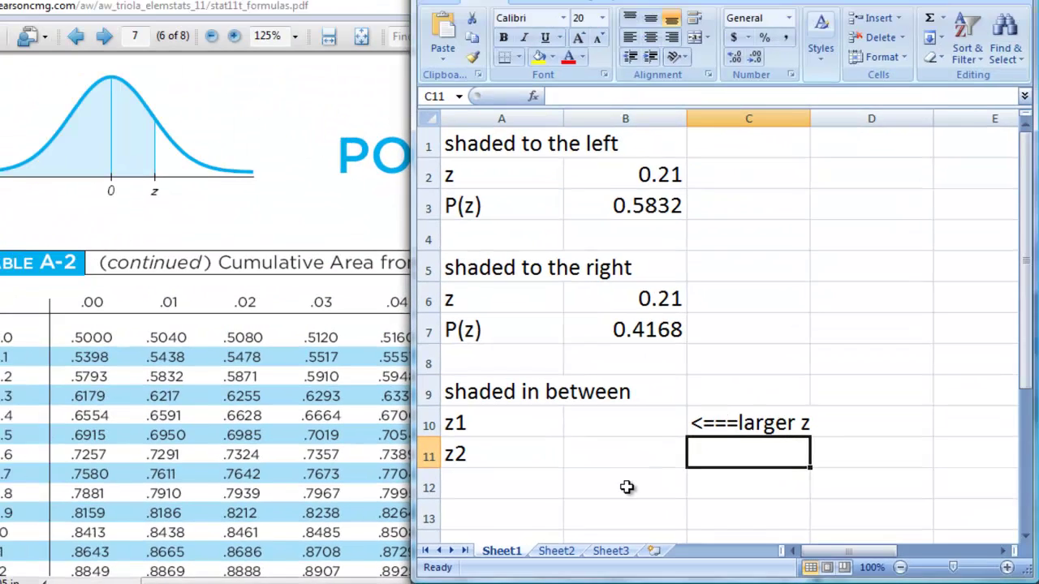
{"action": "type", "text": "<=="}
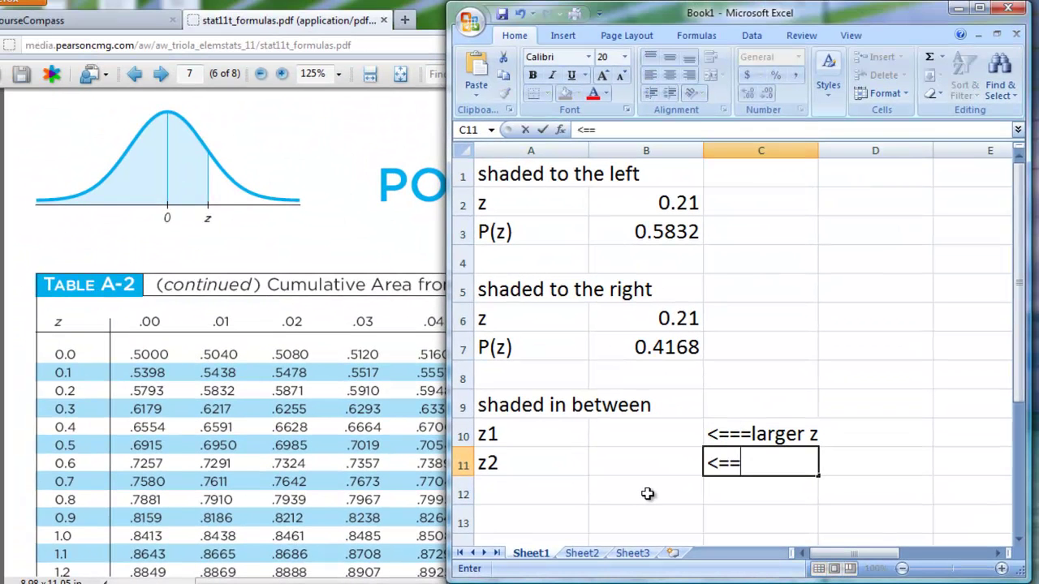
{"action": "type", "text": "=smaller z"}
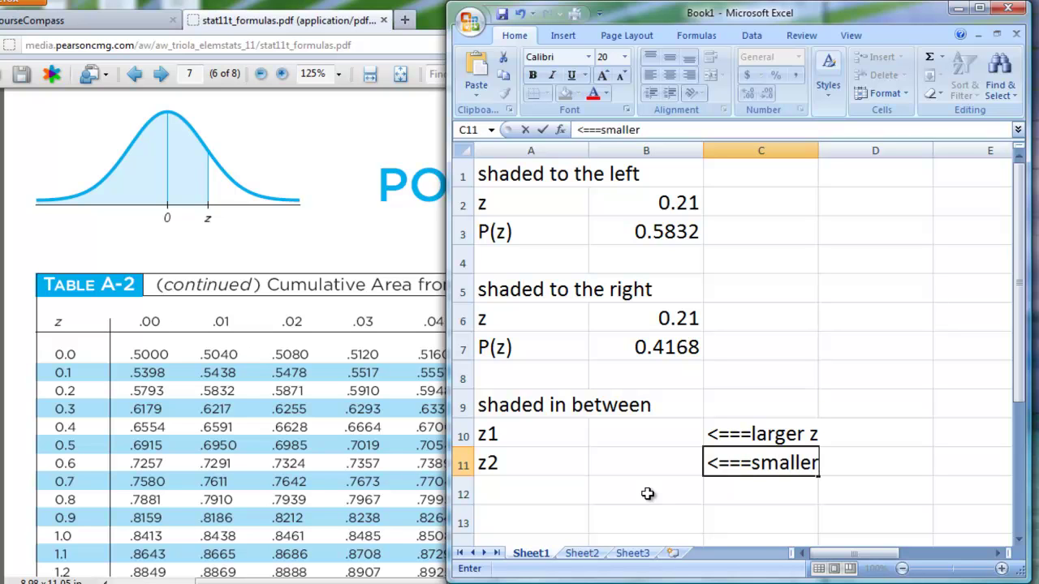
{"action": "key", "text": "Return"}
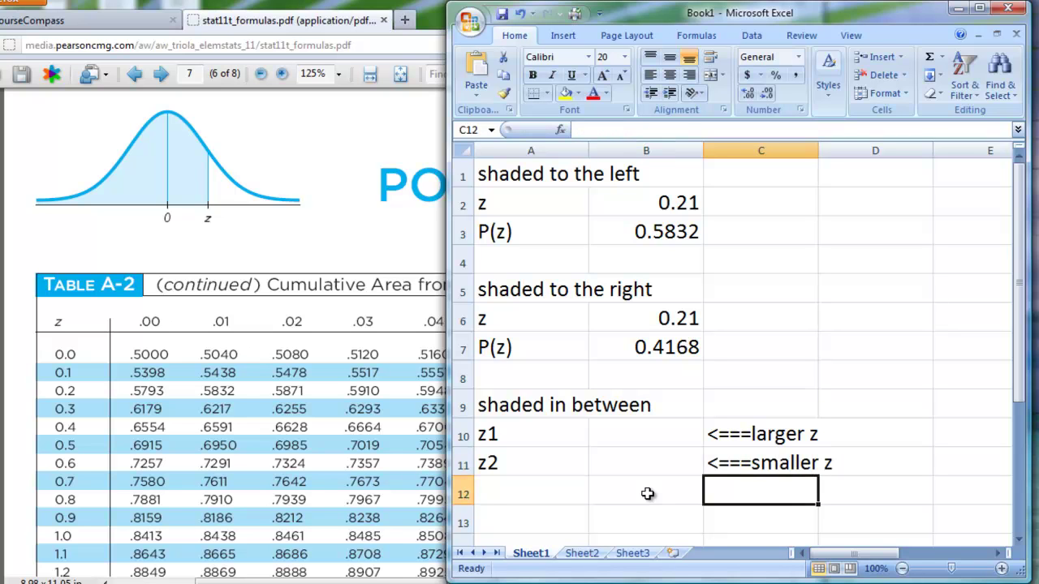
Enter the z scores 0.31 in cell B10 and -0.31 in cell B11.
{"action": "key", "text": "Up"}
{"action": "key", "text": "Up"}
{"action": "key", "text": "Left"}
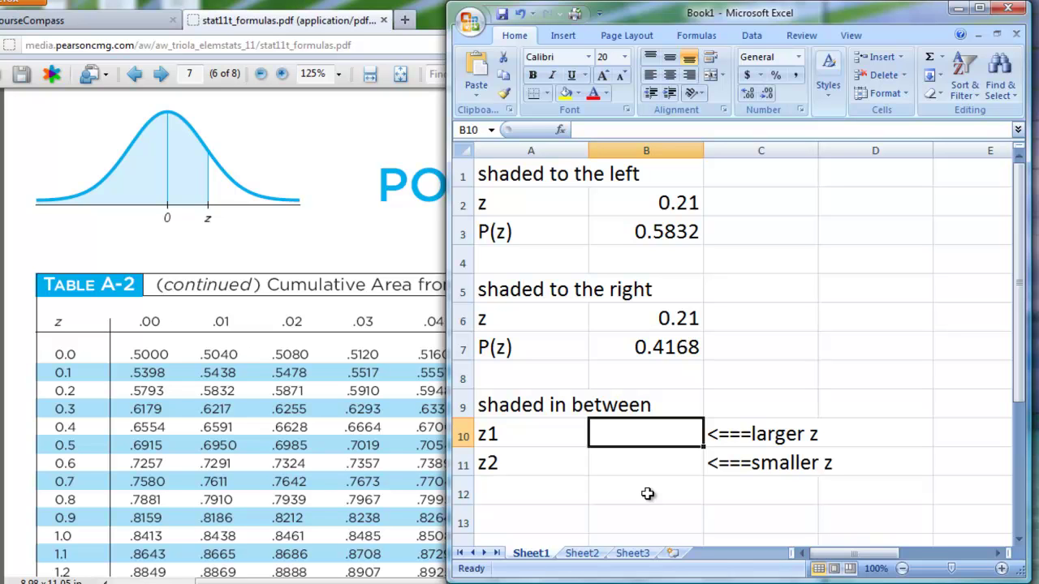
{"action": "type", "text": "0."}
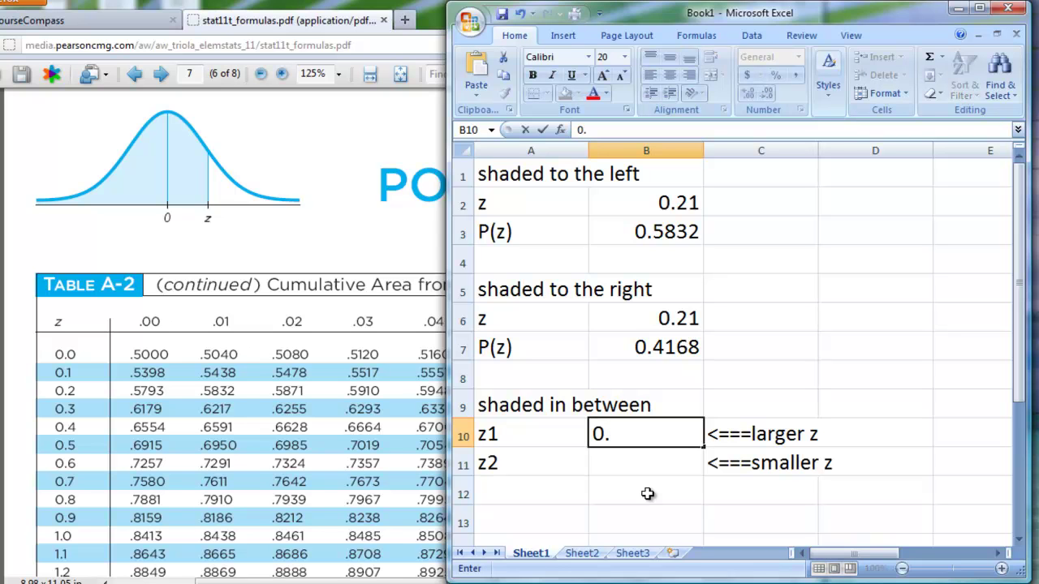
{"action": "type", "text": "32"}
{"action": "key", "text": "BackSpace"}
{"action": "type", "text": "1"}
{"action": "key", "text": "Return"}
{"action": "type", "text": "-0.31"}
{"action": "key", "text": "Return"}
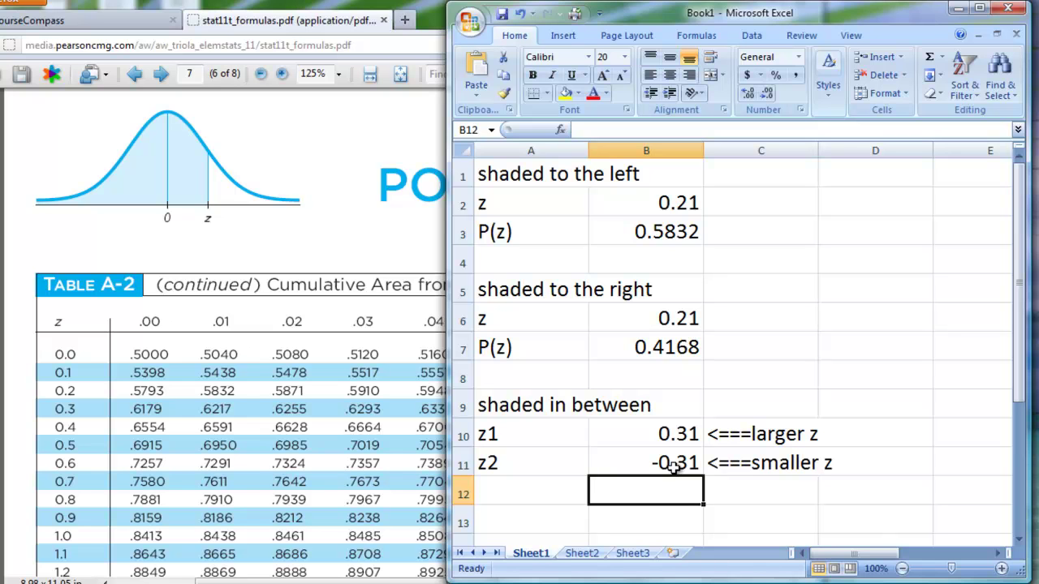
Enter the label "P(z2 <> z1)" in cell A12 and select the cell beside it, B12.
{"action": "key", "text": "Left"}
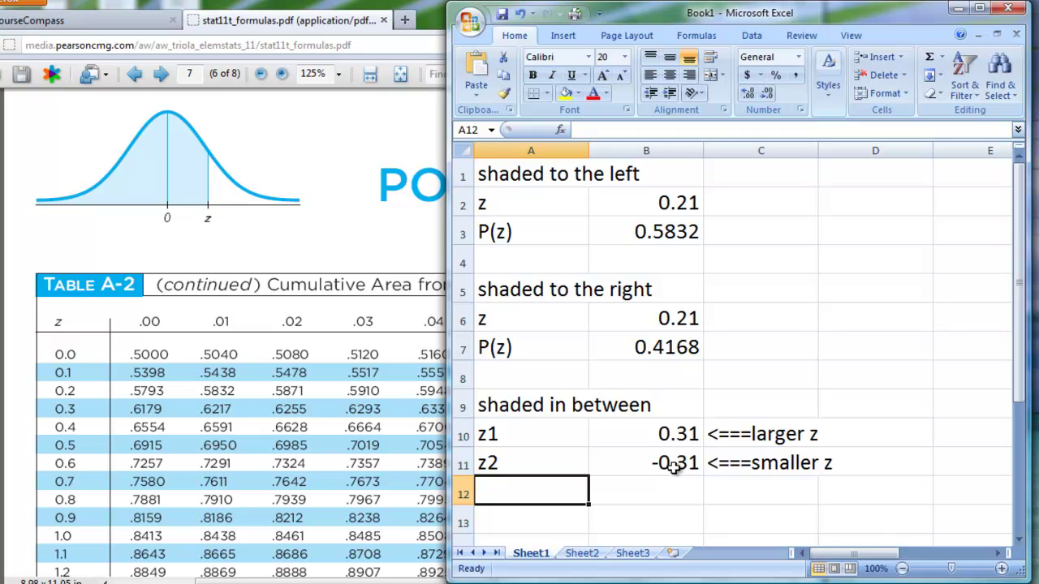
{"action": "key", "text": "Right"}
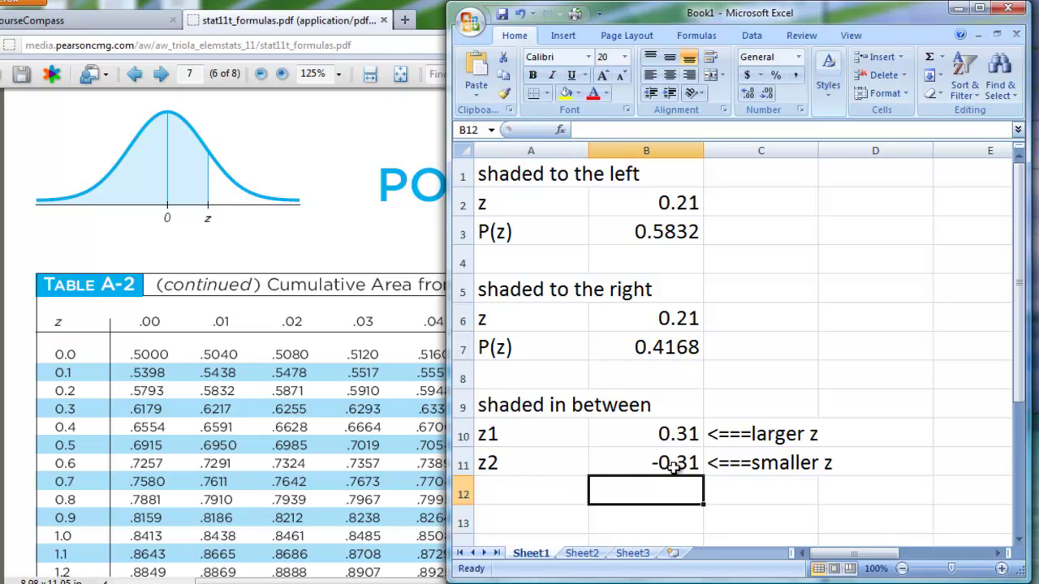
{"action": "key", "text": "Left"}
{"action": "type", "text": "P"}
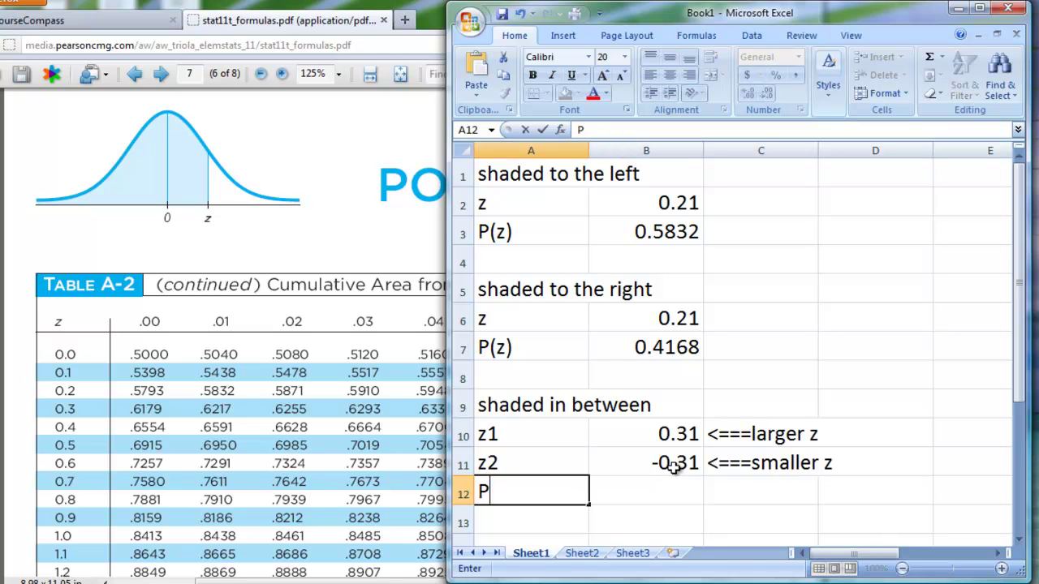
{"action": "type", "text": "(z2 <>"}
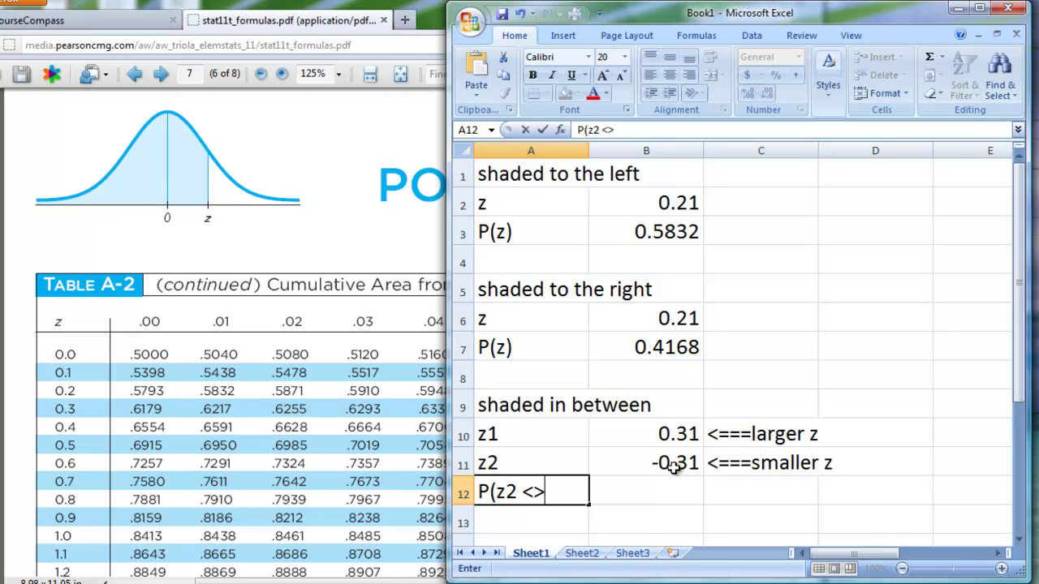
{"action": "key", "text": "BackSpace"}
{"action": "type", "text": "> z1)"}
{"action": "key", "text": "Return"}
{"action": "key", "text": "Up"}
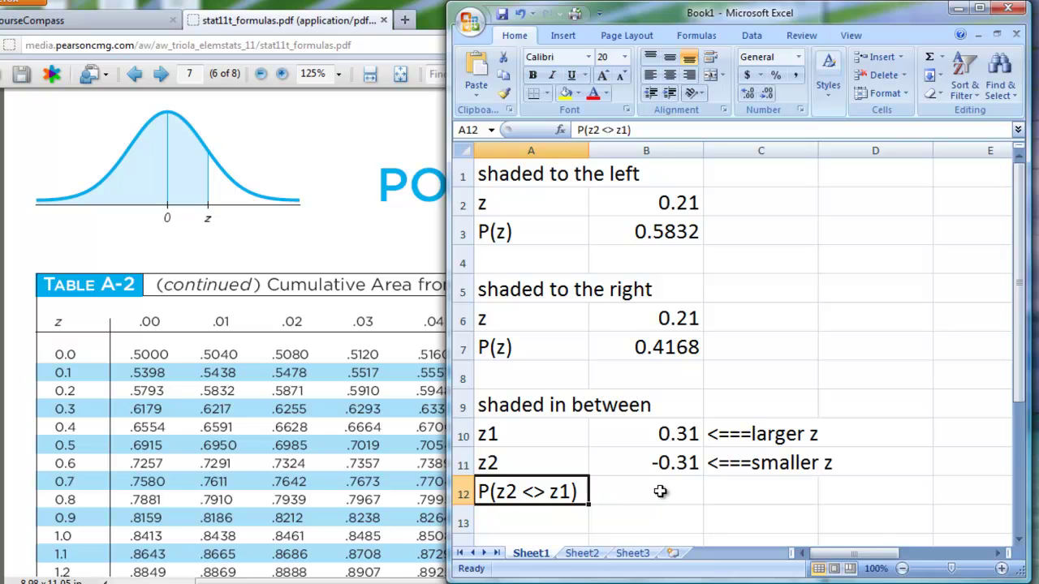
{"action": "left_click", "coordinate": [659, 491]}
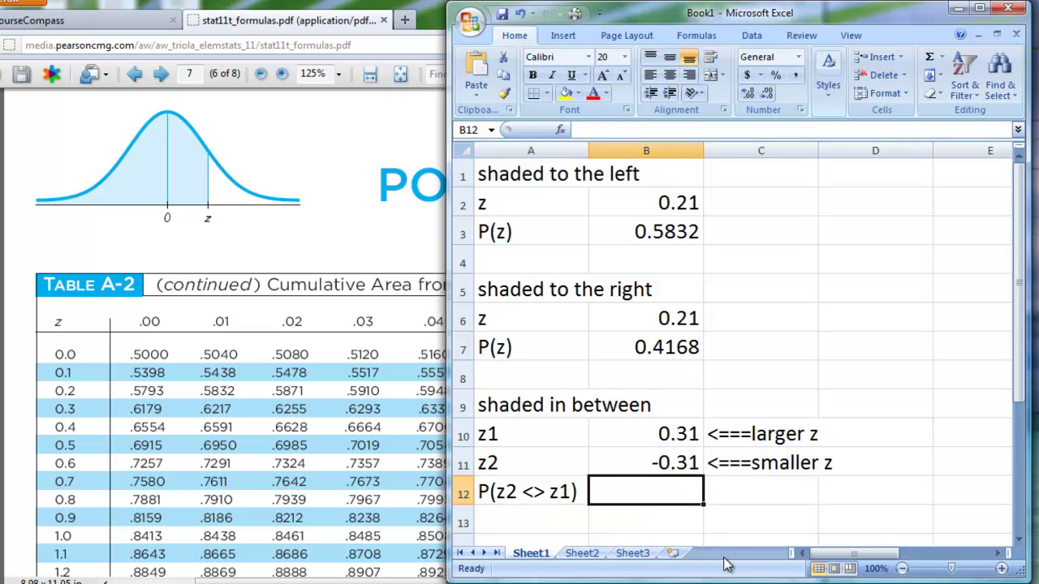
Enter =NORMSDIST(B10)-NORMSDIST(B11) in cell B12 and display the result with four decimal places.
{"action": "type", "text": "="}
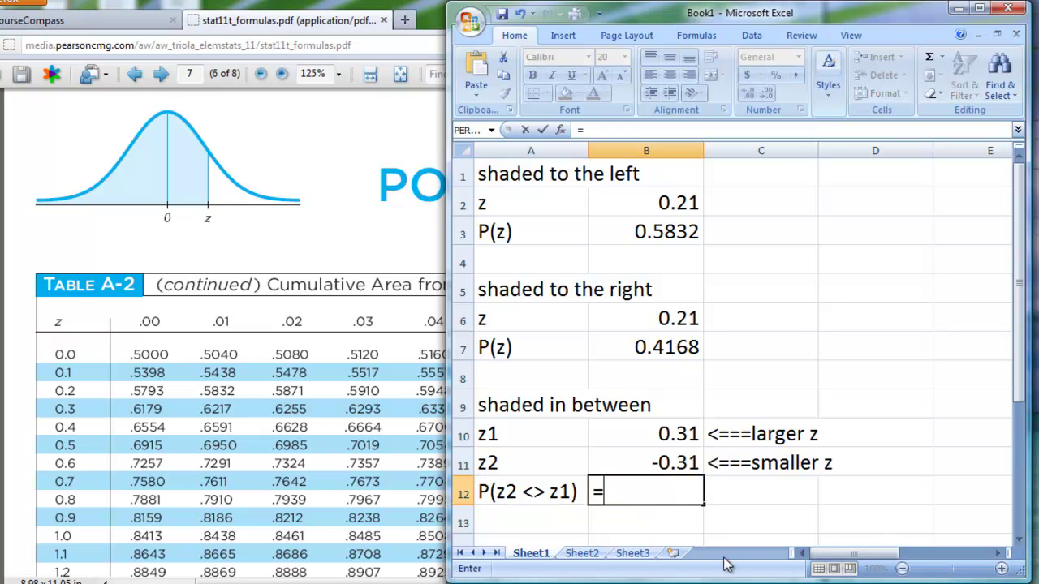
{"action": "type", "text": "nor"}
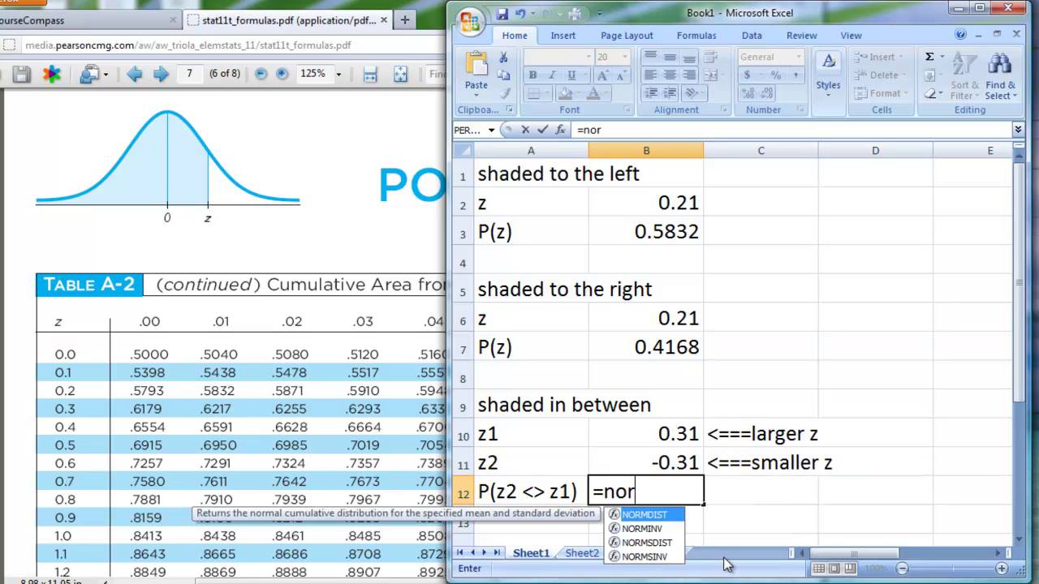
{"action": "type", "text": "msdist("}
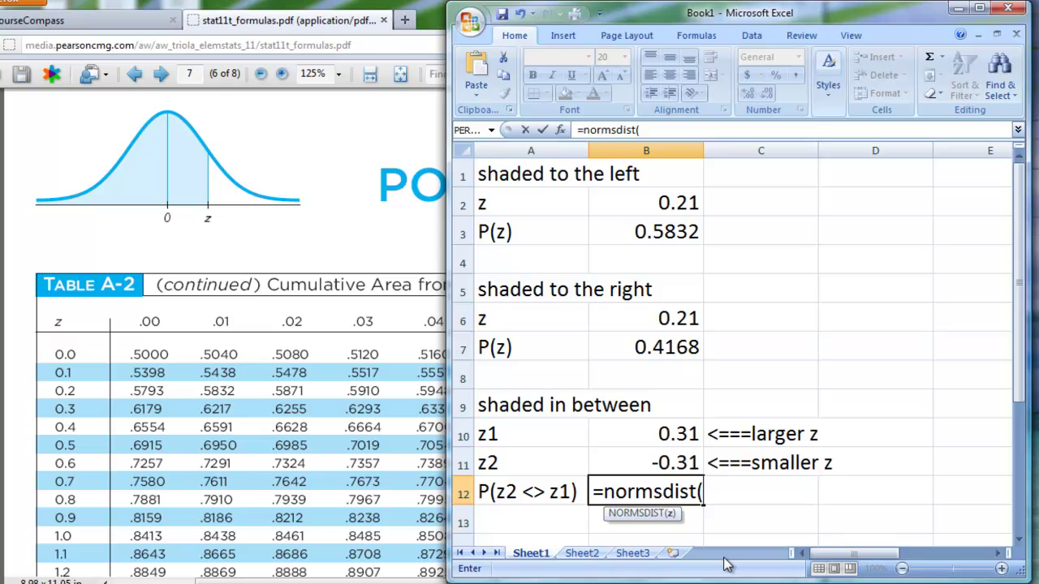
{"action": "left_click", "coordinate": [665, 436]}
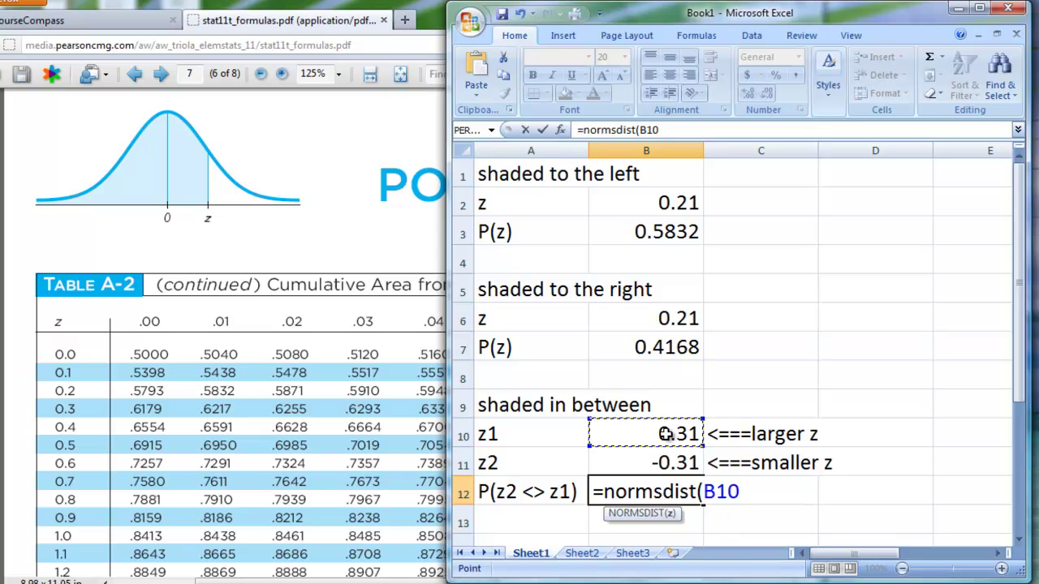
{"action": "type", "text": ")"}
{"action": "type", "text": "-n"}
{"action": "type", "text": "ormsdist"}
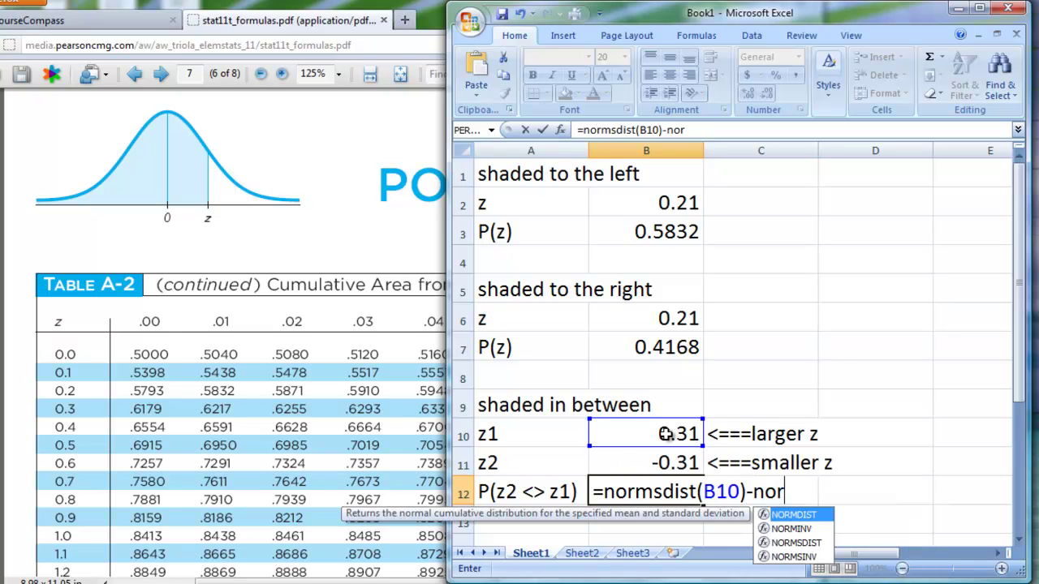
{"action": "type", "text": "("}
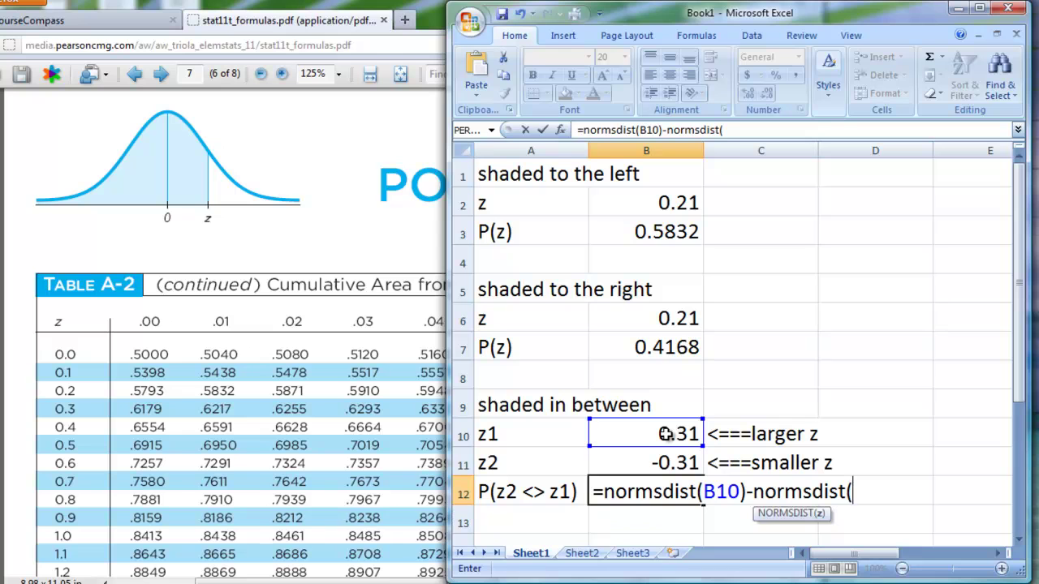
{"action": "left_click", "coordinate": [667, 464]}
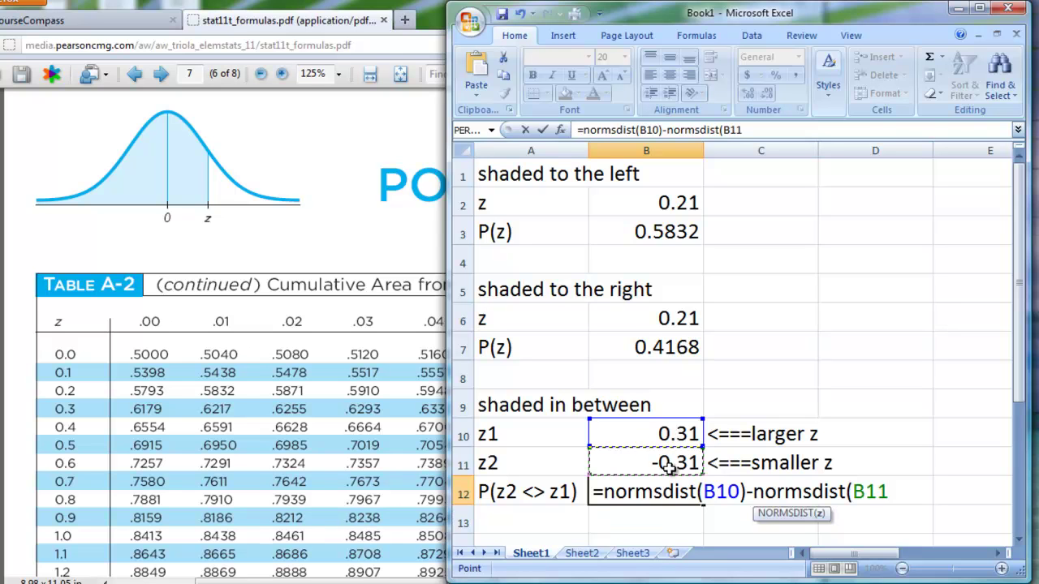
{"action": "type", "text": ")"}
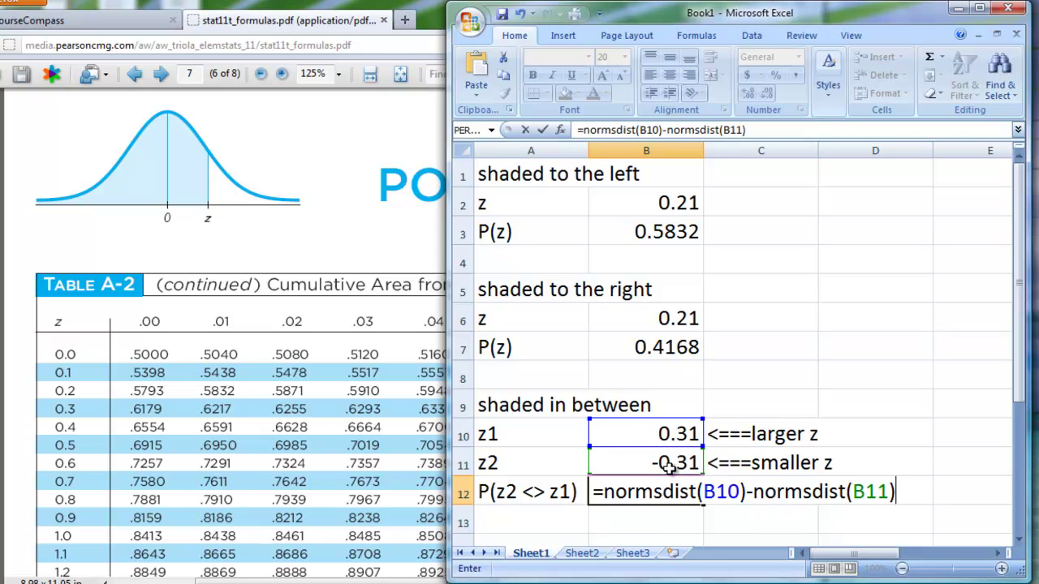
{"action": "key", "text": "Return"}
{"action": "key", "text": "Up"}
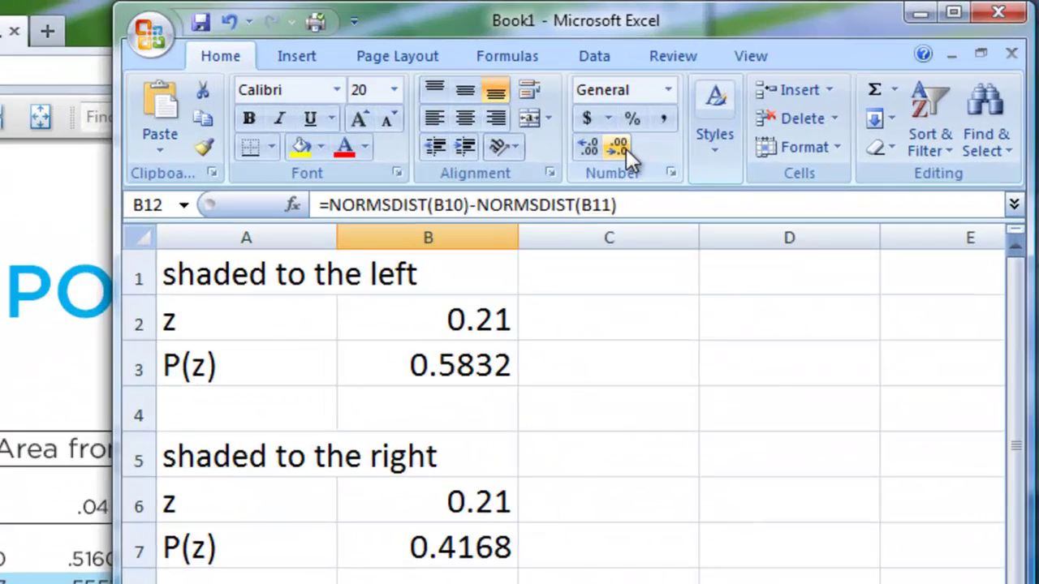
{"action": "left_click", "coordinate": [767, 94]}
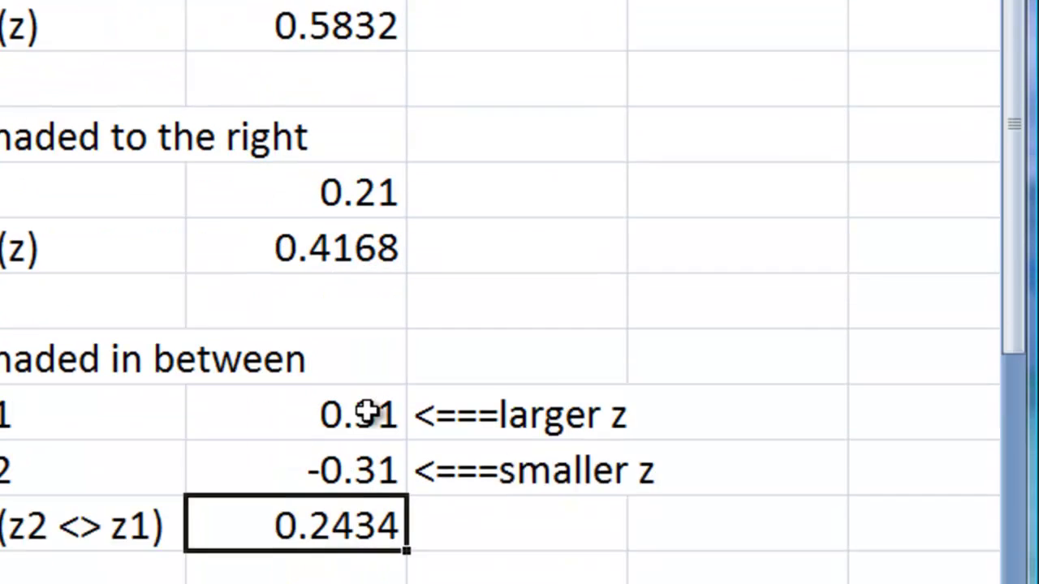
Set the larger z score in cell B10 to 1.23 and select the probability result in cell B12.
{"action": "left_click", "coordinate": [359, 417]}
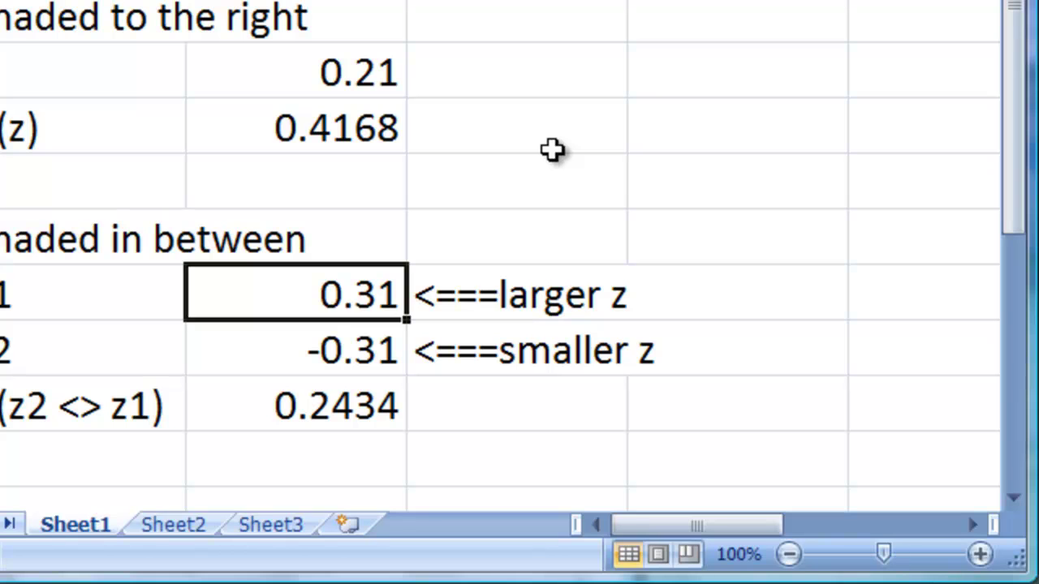
{"action": "type", "text": "1.23"}
{"action": "key", "text": "Return"}
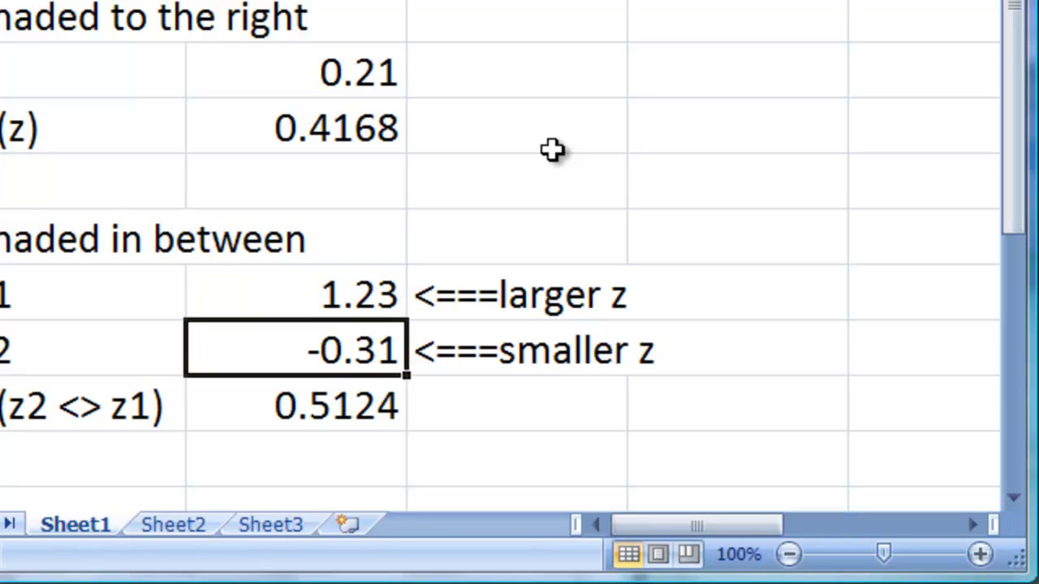
{"action": "left_click", "coordinate": [366, 406]}
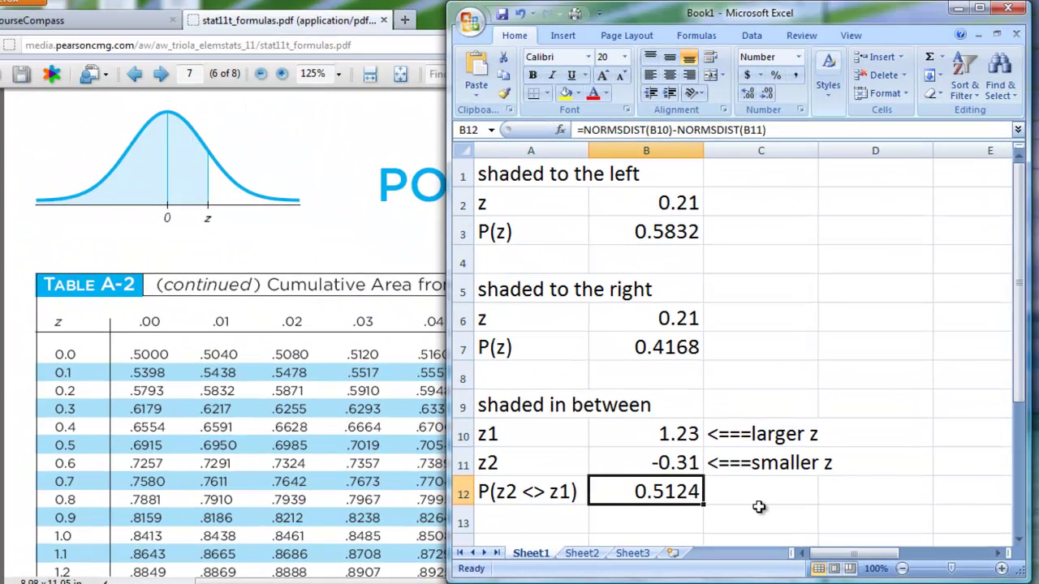
Move the cell selection back to the "shaded to the left" heading in cell A1.
{"action": "key", "text": "Up"}
{"action": "key", "text": "Up"}
{"action": "key", "text": "Up"}
{"action": "key", "text": "Up"}
{"action": "key", "text": "Up"}
{"action": "key", "text": "Up"}
{"action": "key", "text": "Up"}
{"action": "key", "text": "Up"}
{"action": "key", "text": "Up"}
{"action": "key", "text": "Up"}
{"action": "key", "text": "Up"}
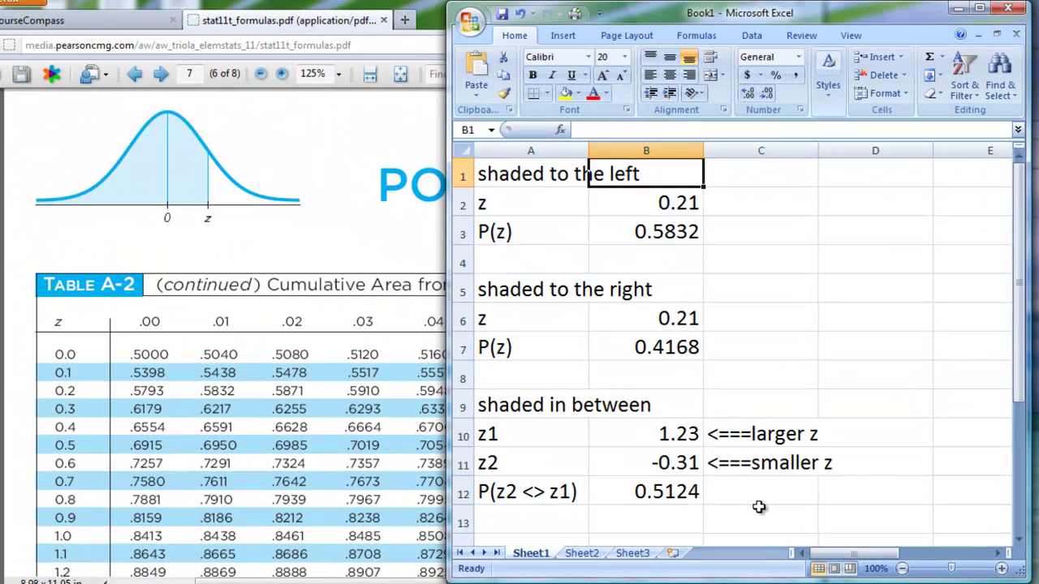
{"action": "key", "text": "Left"}
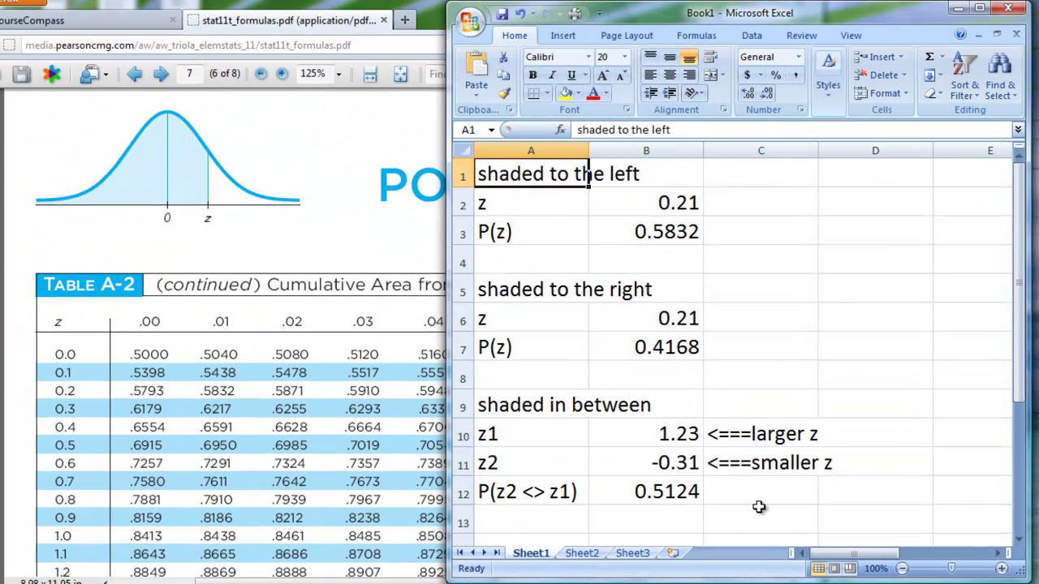
Open the Save As dialog for the workbook and close it without saving.
{"action": "left_click", "coordinate": [502, 15]}
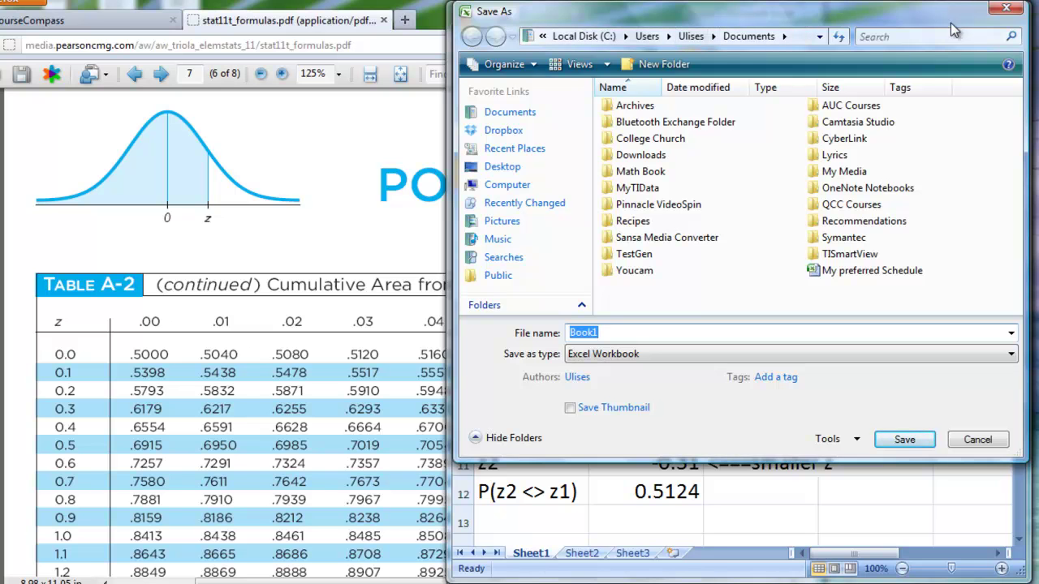
{"action": "left_click", "coordinate": [1008, 9]}
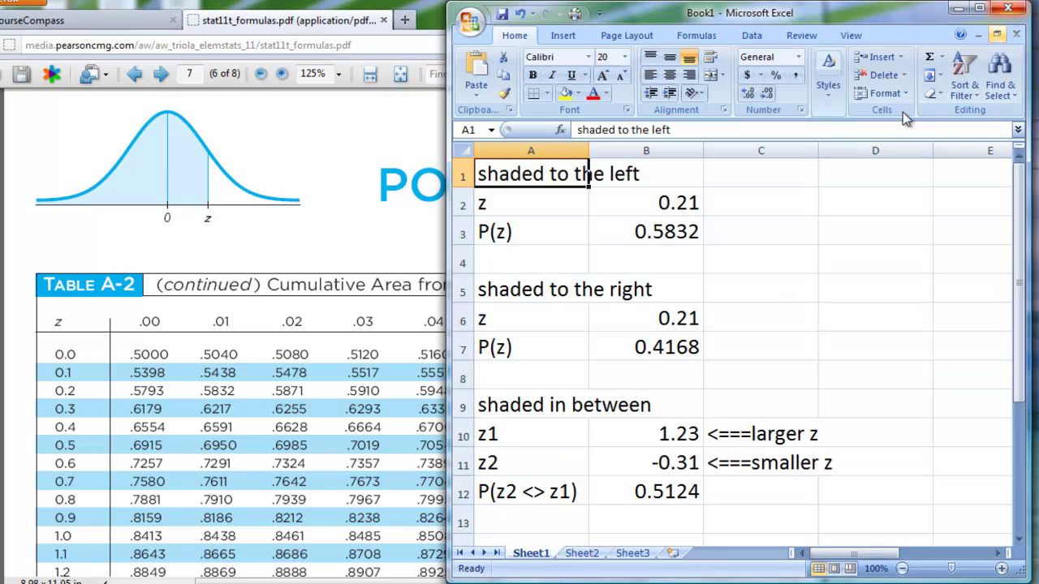